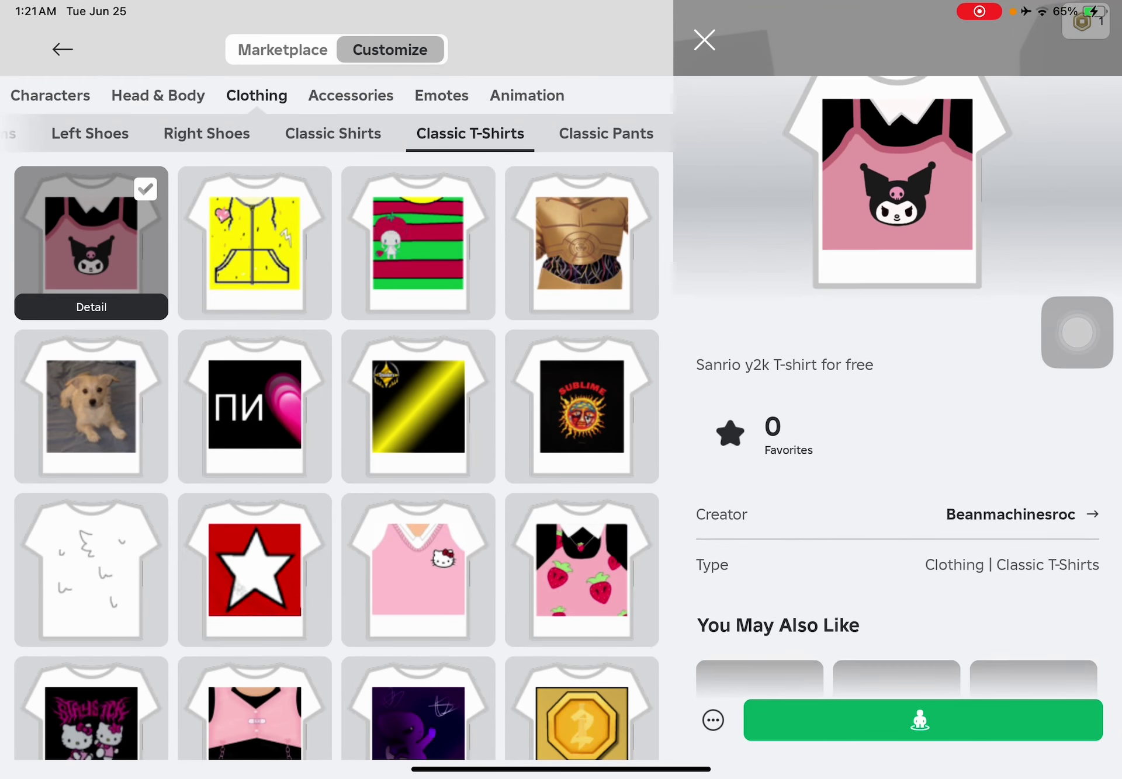
scroll(897, 409, "down", 5)
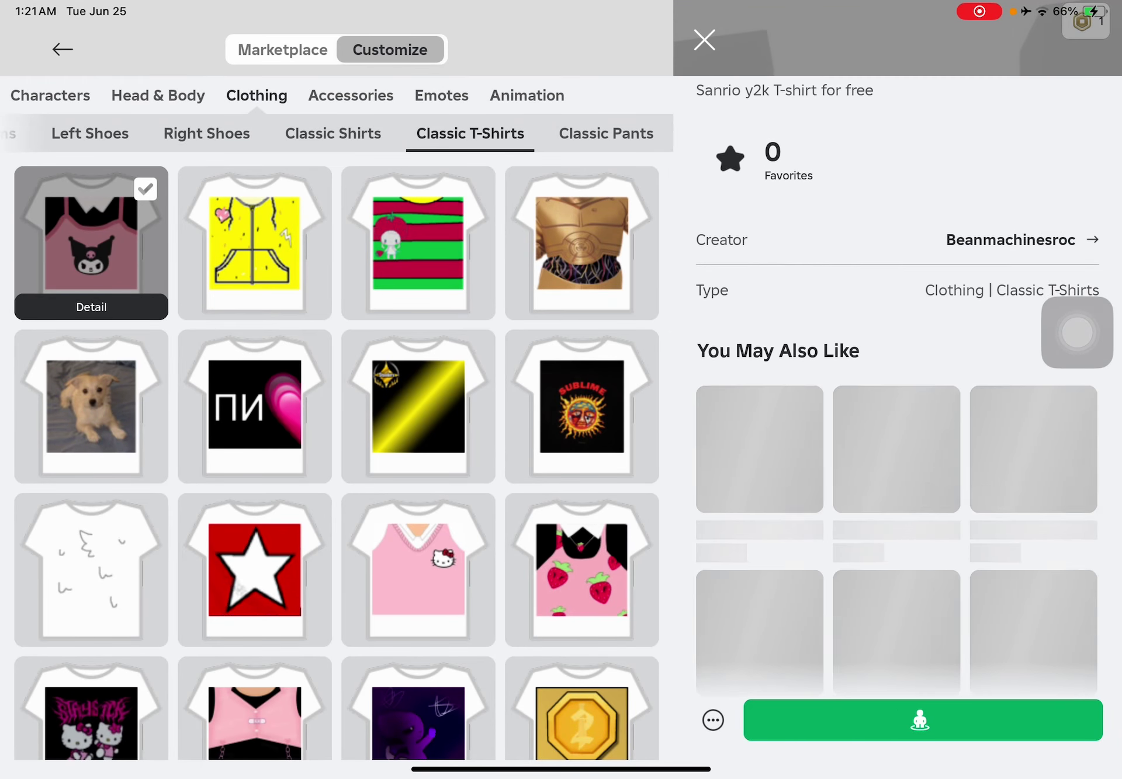
Close the Y2K T-shirt details to see it on the avatar, then go back to Home
scroll(897, 409, "up", 5)
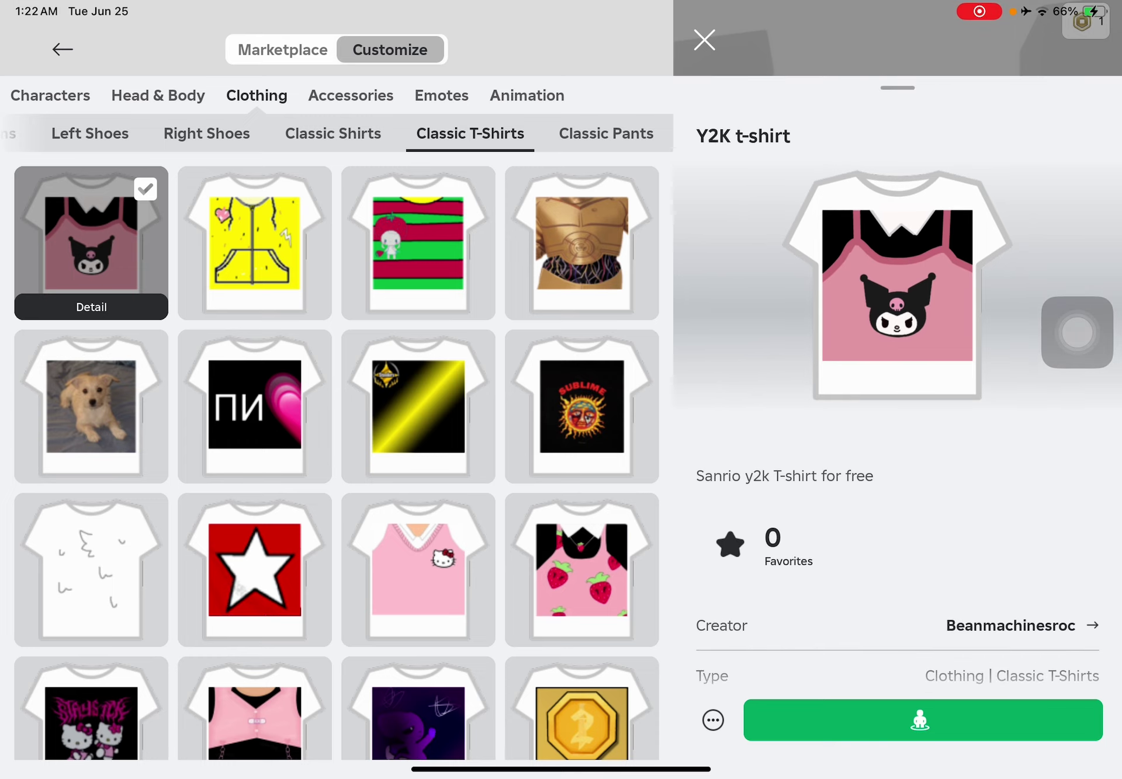
left_click(704, 40)
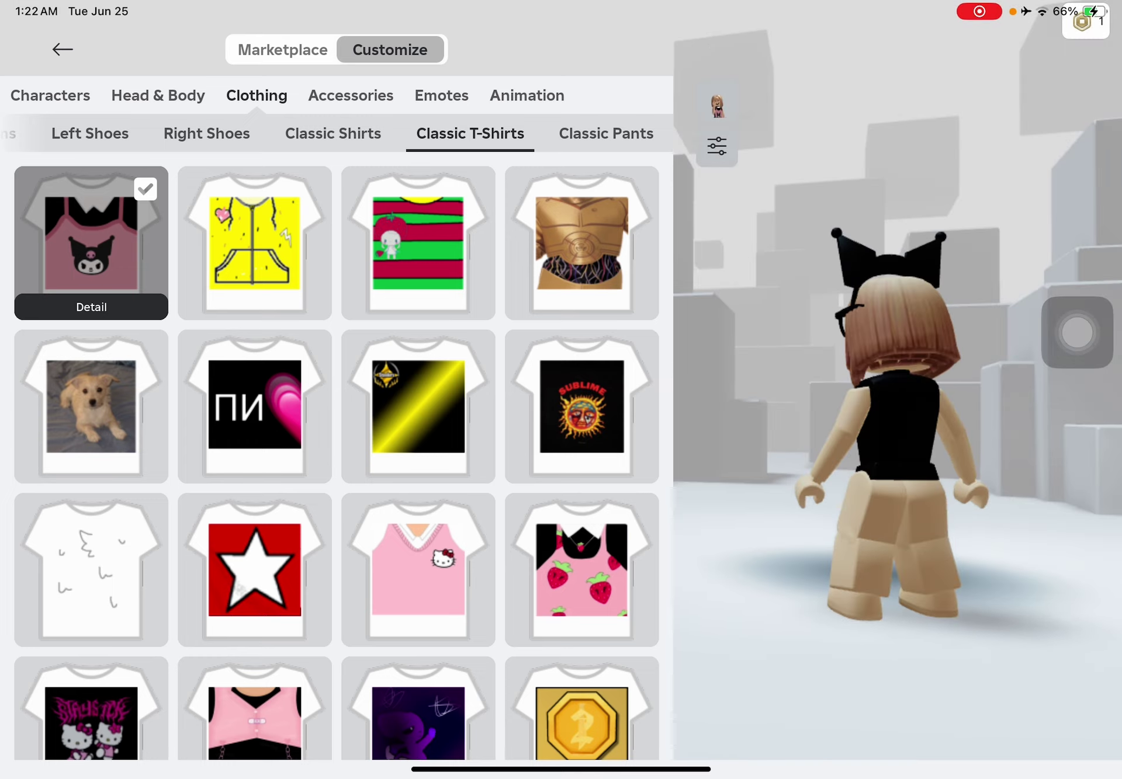
left_click(63, 49)
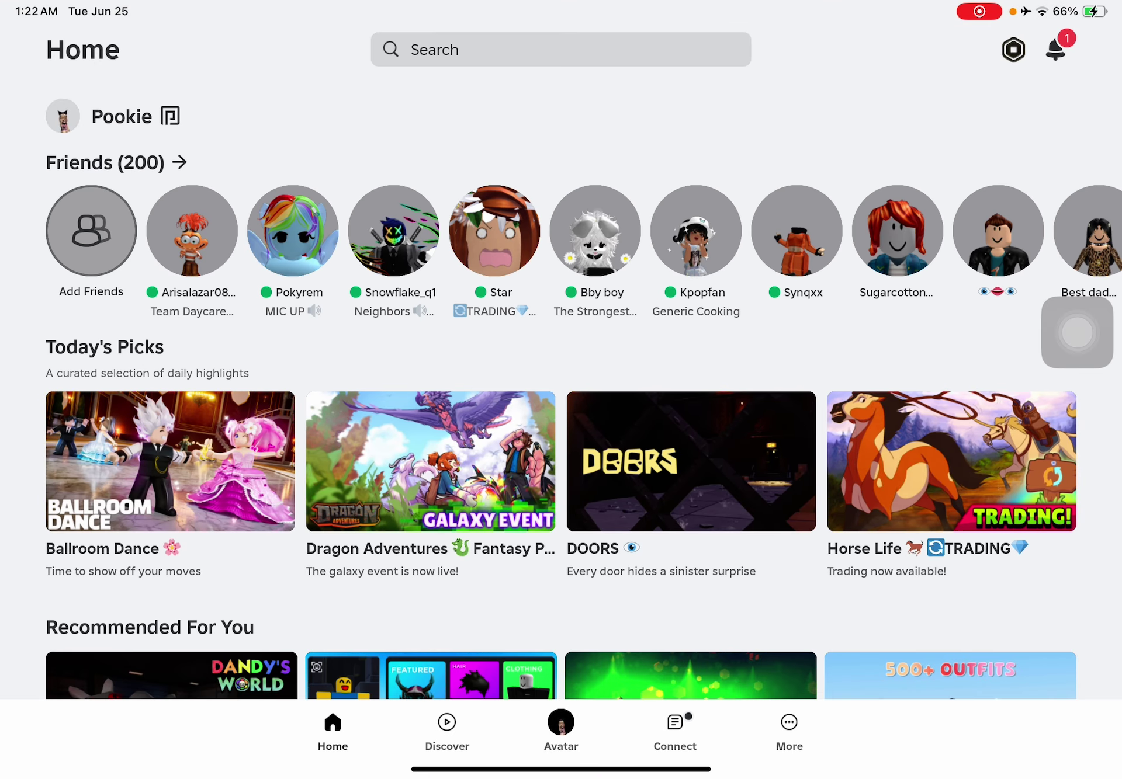
In Creator Hub Creations, show the Classic T-Shirts under Avatar Items > Classics
left_click(788, 731)
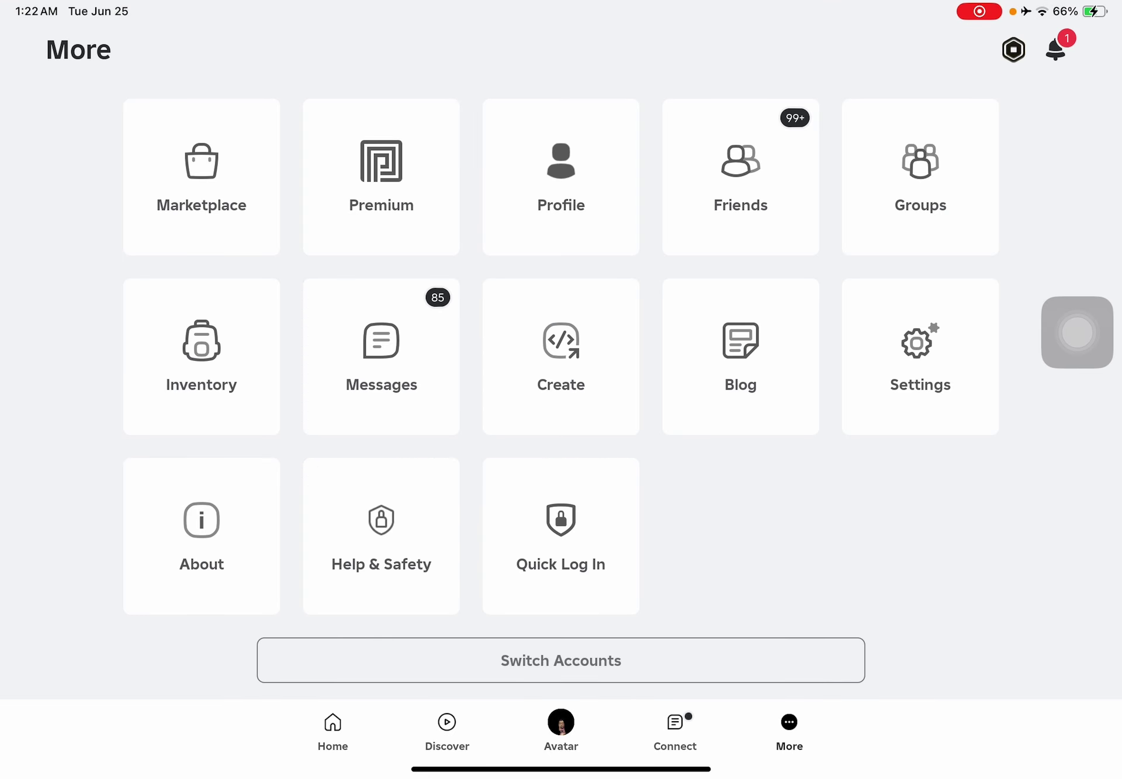
left_click(561, 356)
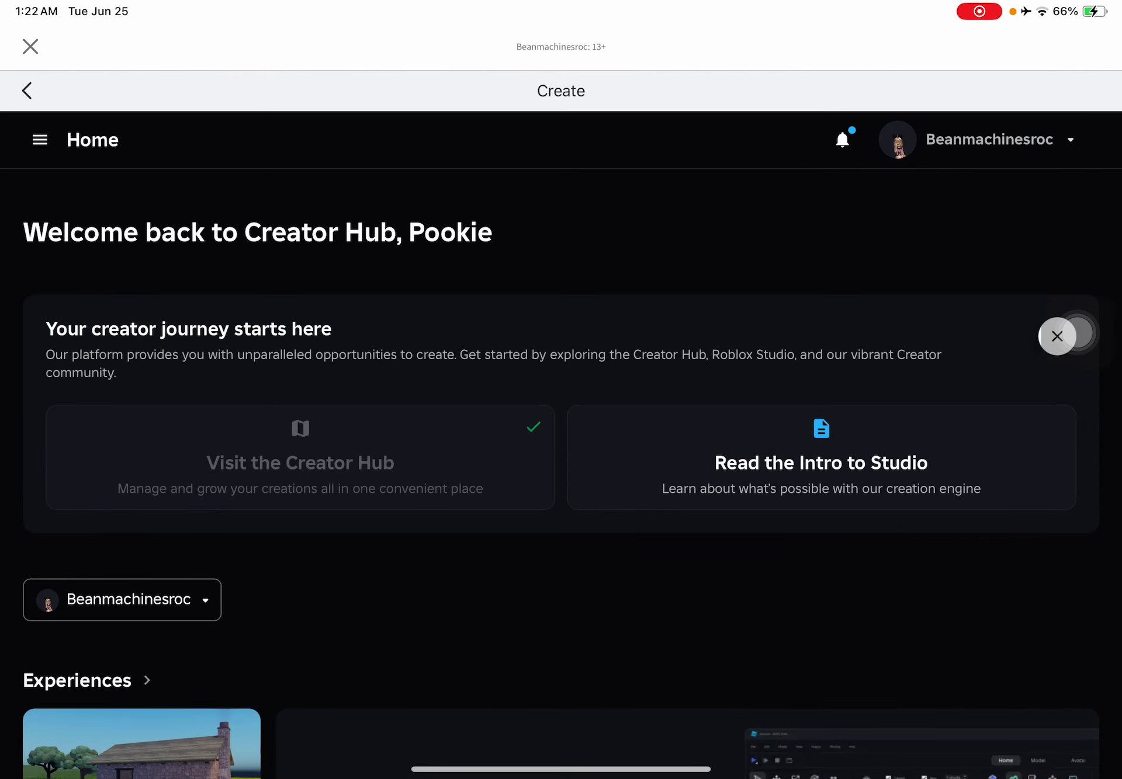
left_click(40, 140)
left_click(108, 388)
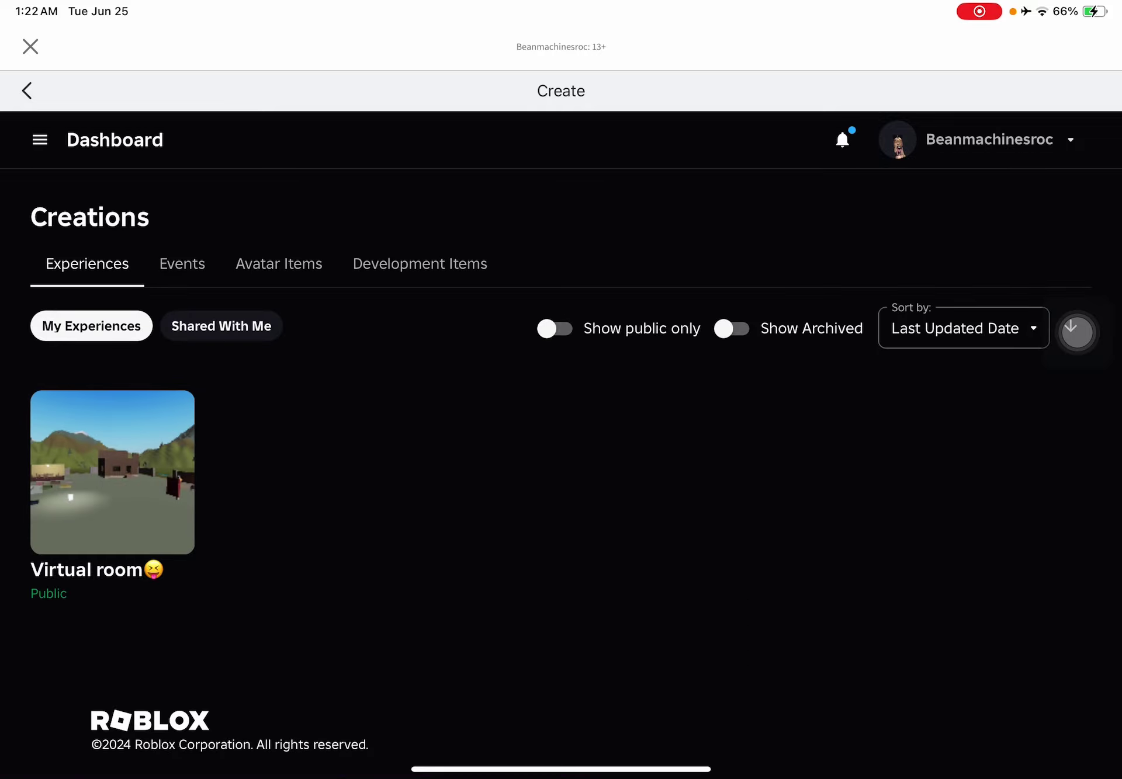
left_click(279, 264)
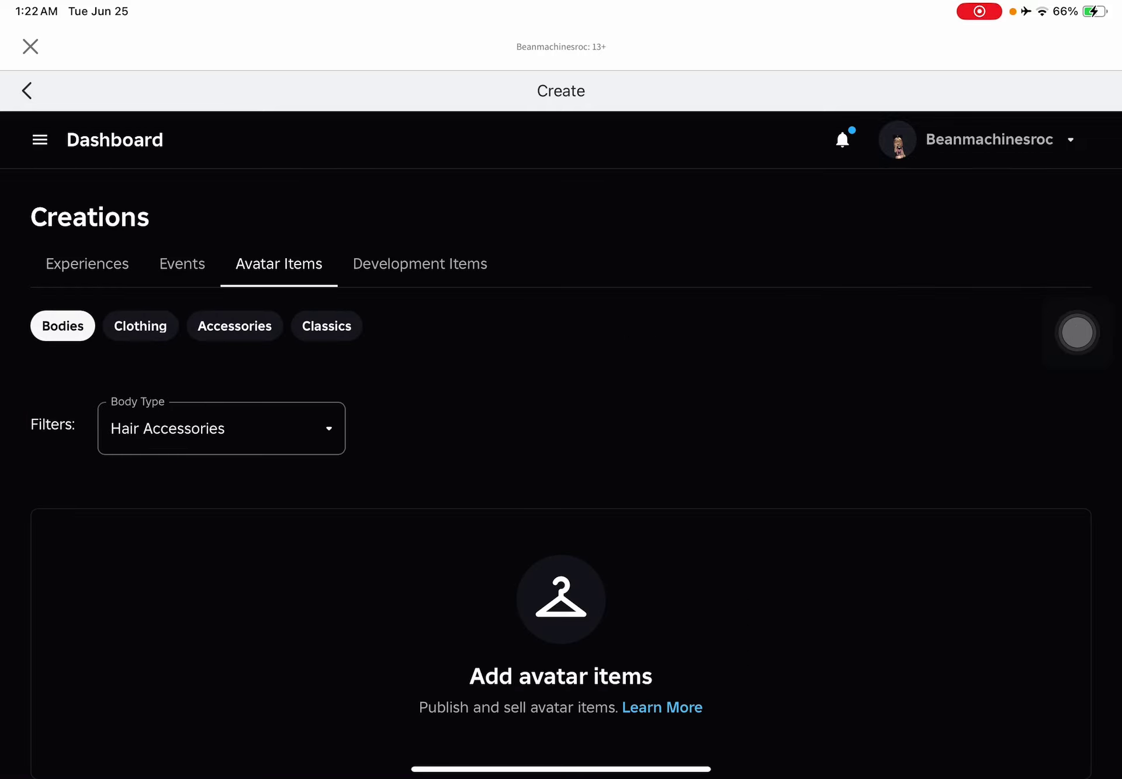
left_click(327, 326)
scroll(560, 474, "down", 1)
scroll(559, 438, "down", 2)
left_click(221, 270)
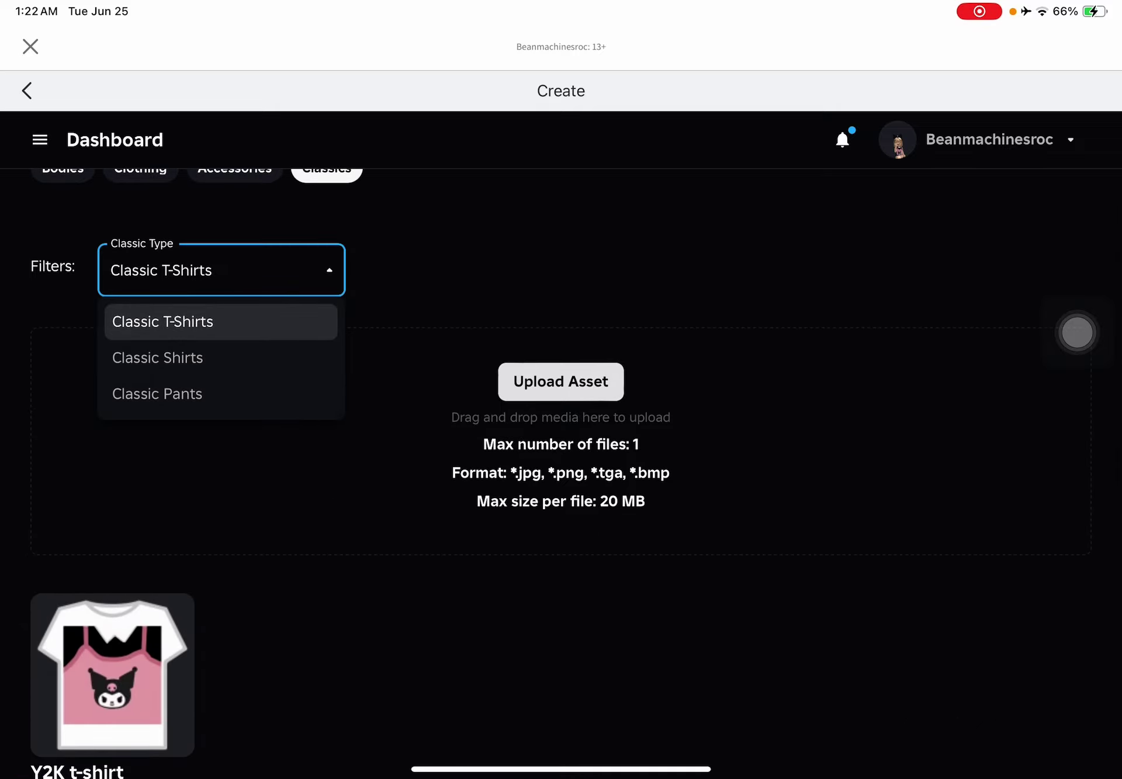
left_click(221, 322)
Switch to Chrome, close the Brookhaven and Creator Hub tabs, and start a new tab
left_click_drag(561, 769, 561, 468)
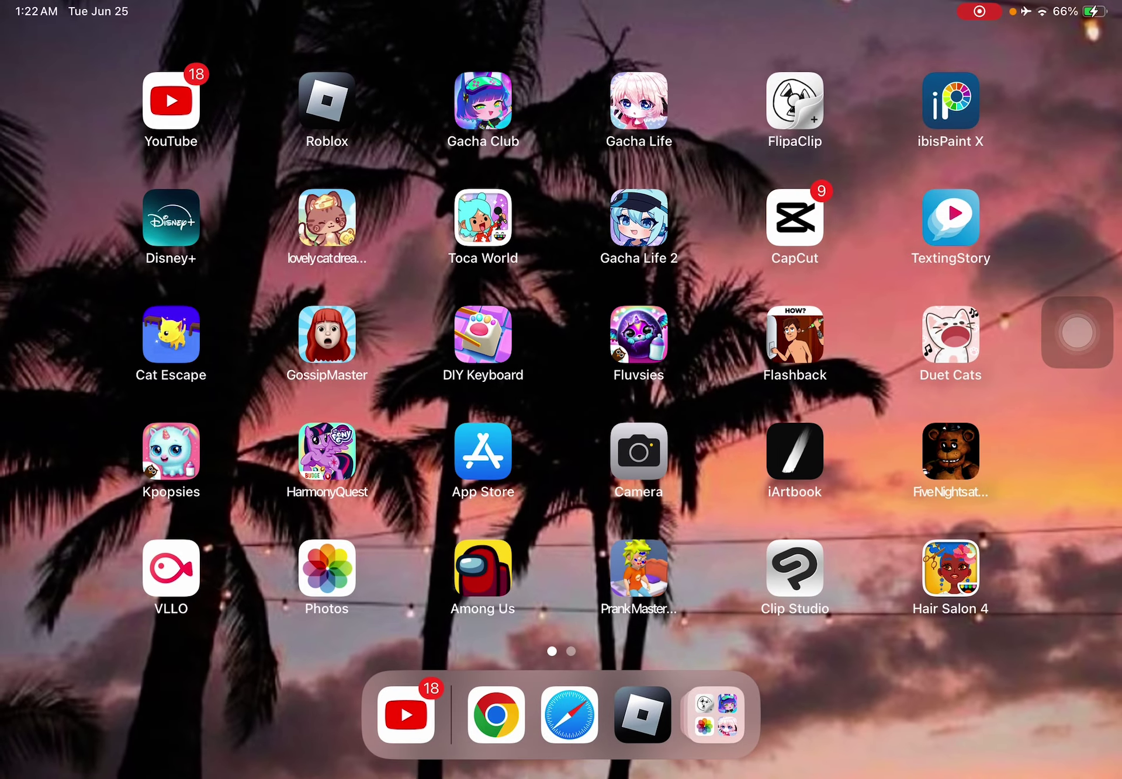
left_click_drag(818, 409, 292, 409)
left_click(204, 101)
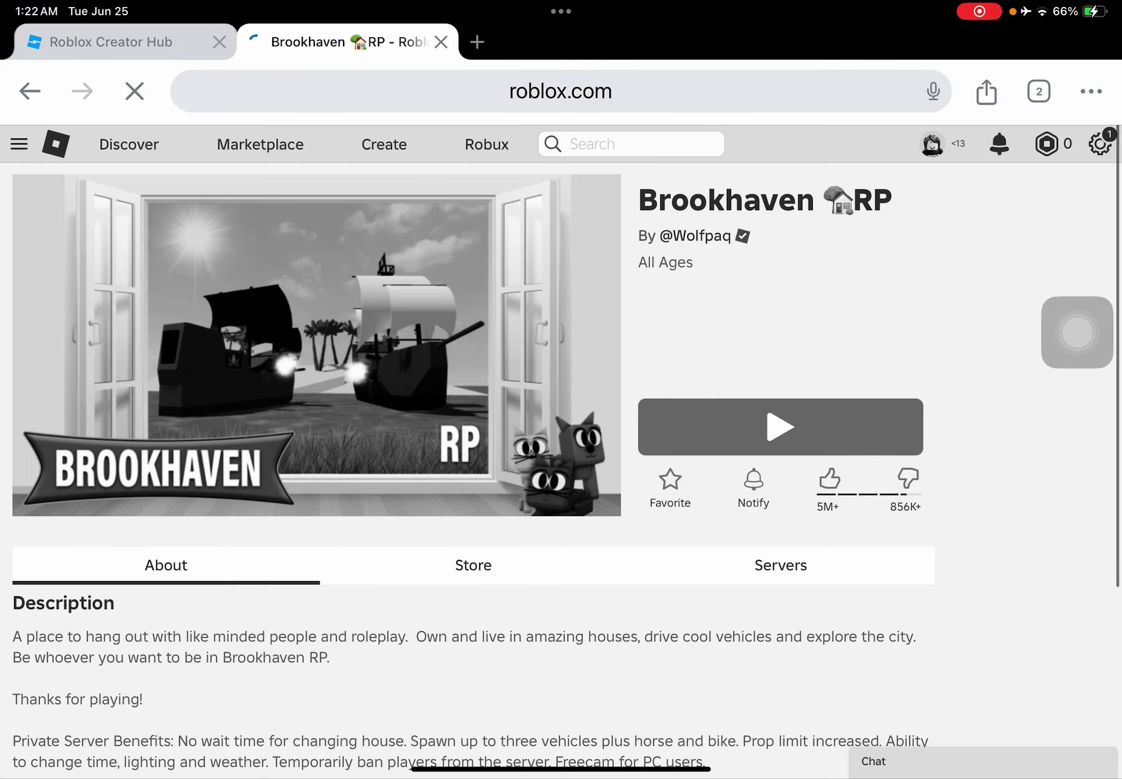
left_click(441, 42)
left_click(219, 42)
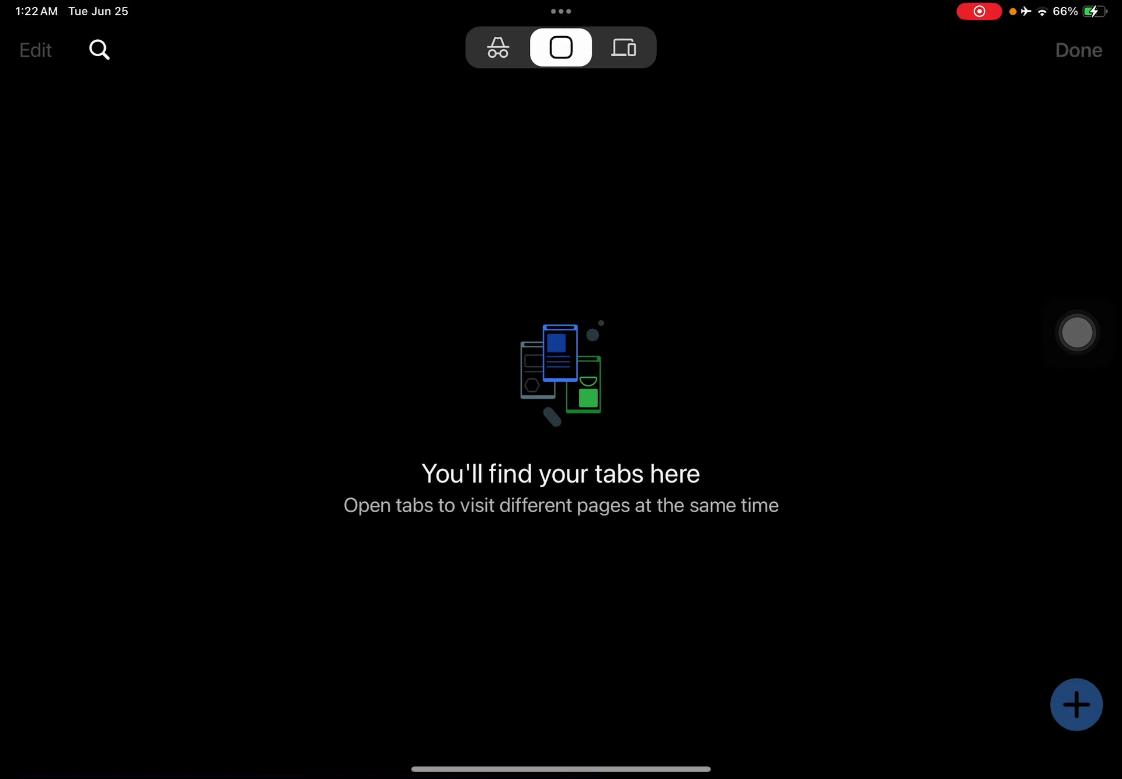
left_click(1077, 705)
Search Google for 't-shirt y2k for Roblox' by editing the earlier Roblox t-shirt query
left_click(561, 393)
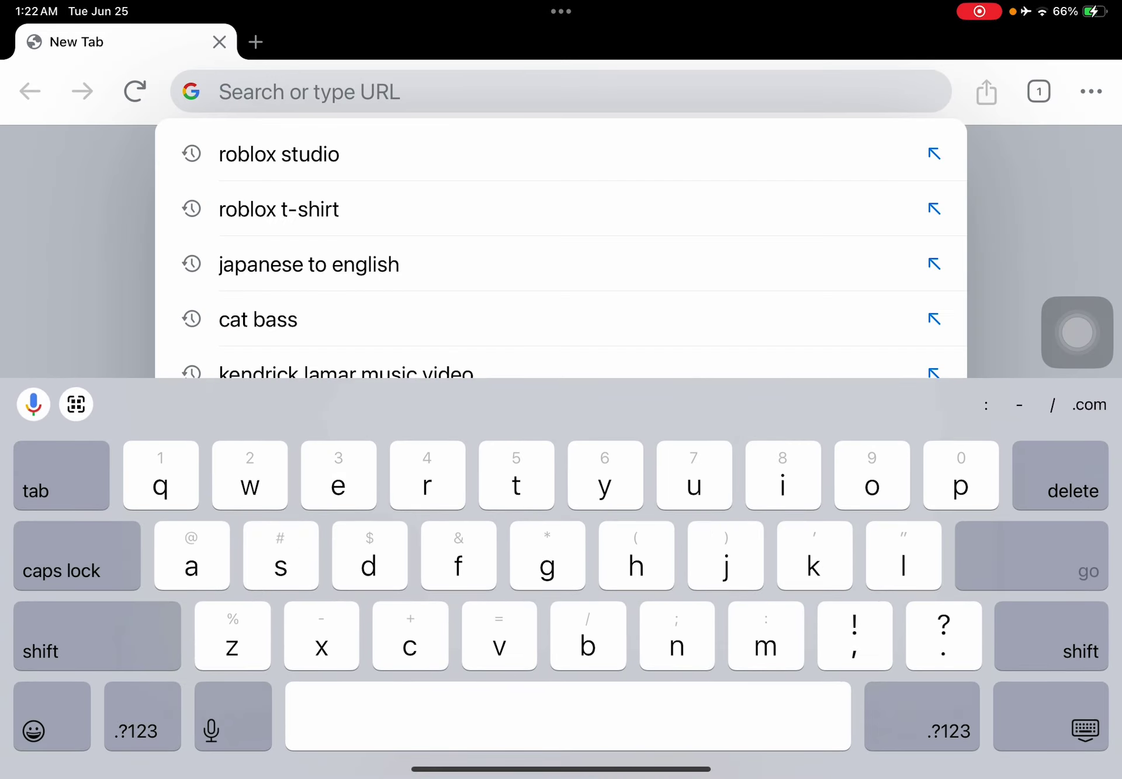
left_click(279, 209)
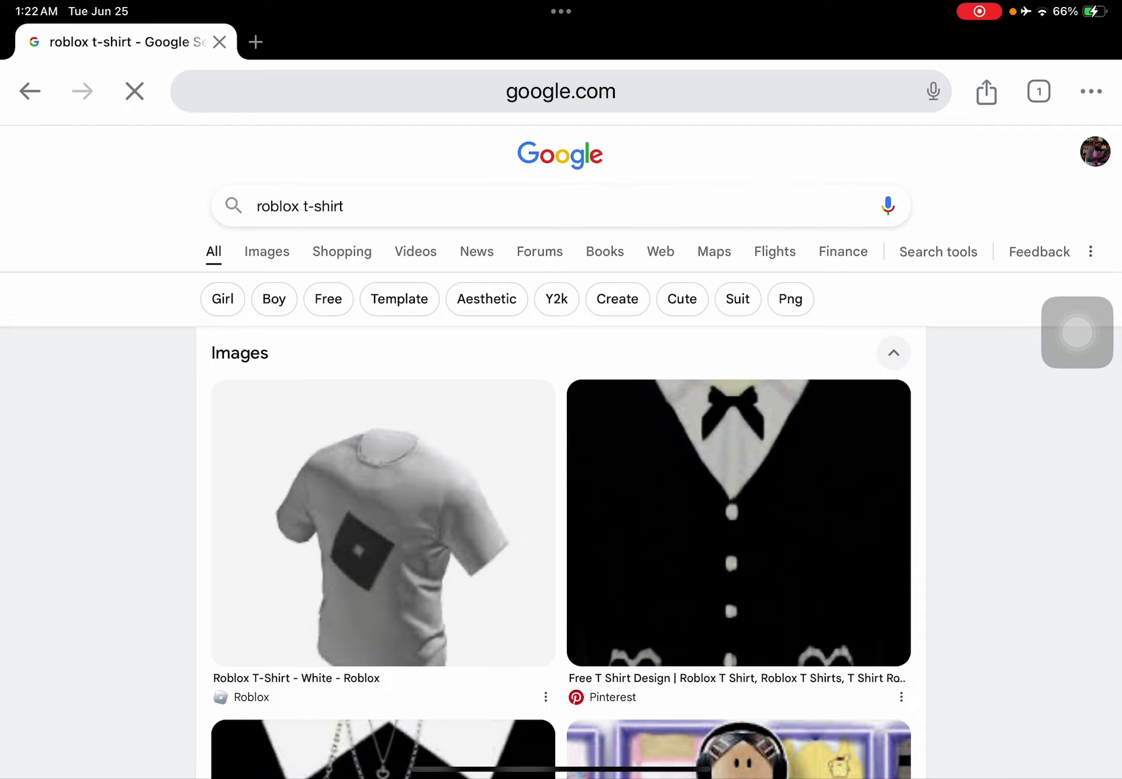
left_click(560, 206)
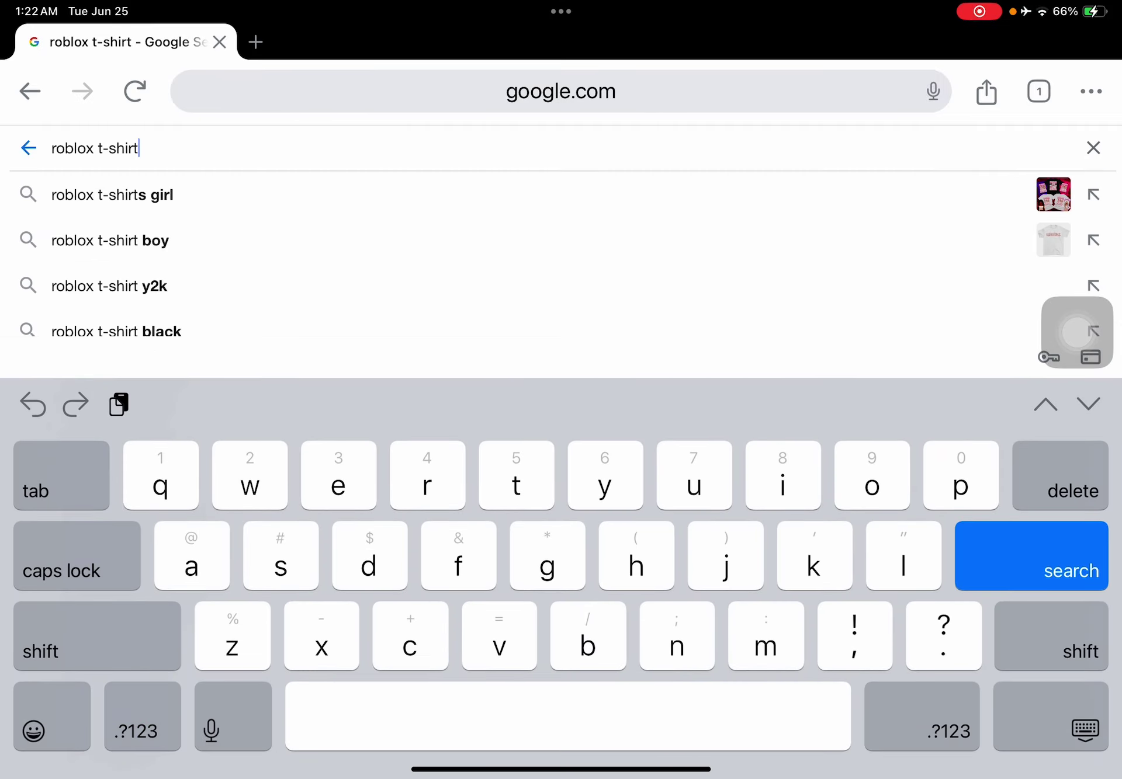
key("BackSpace")
key("BackSpace")
key("BackSpace")
key("BackSpace")
type("y2")
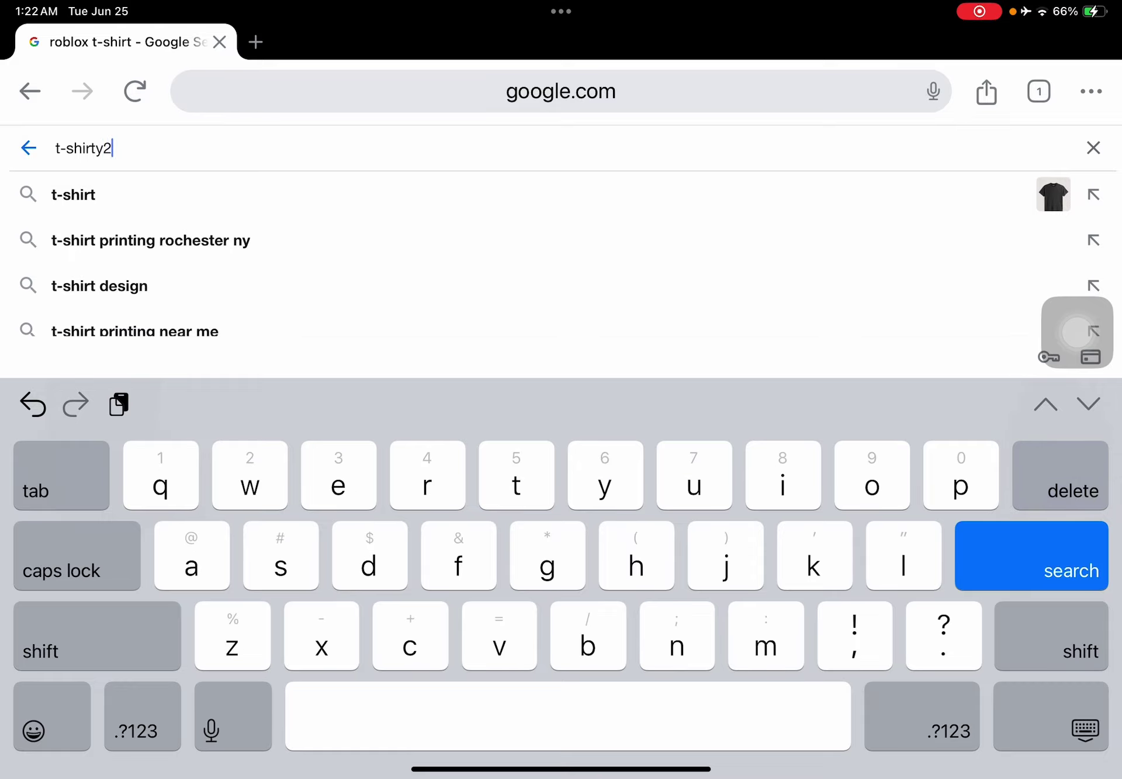
type("k")
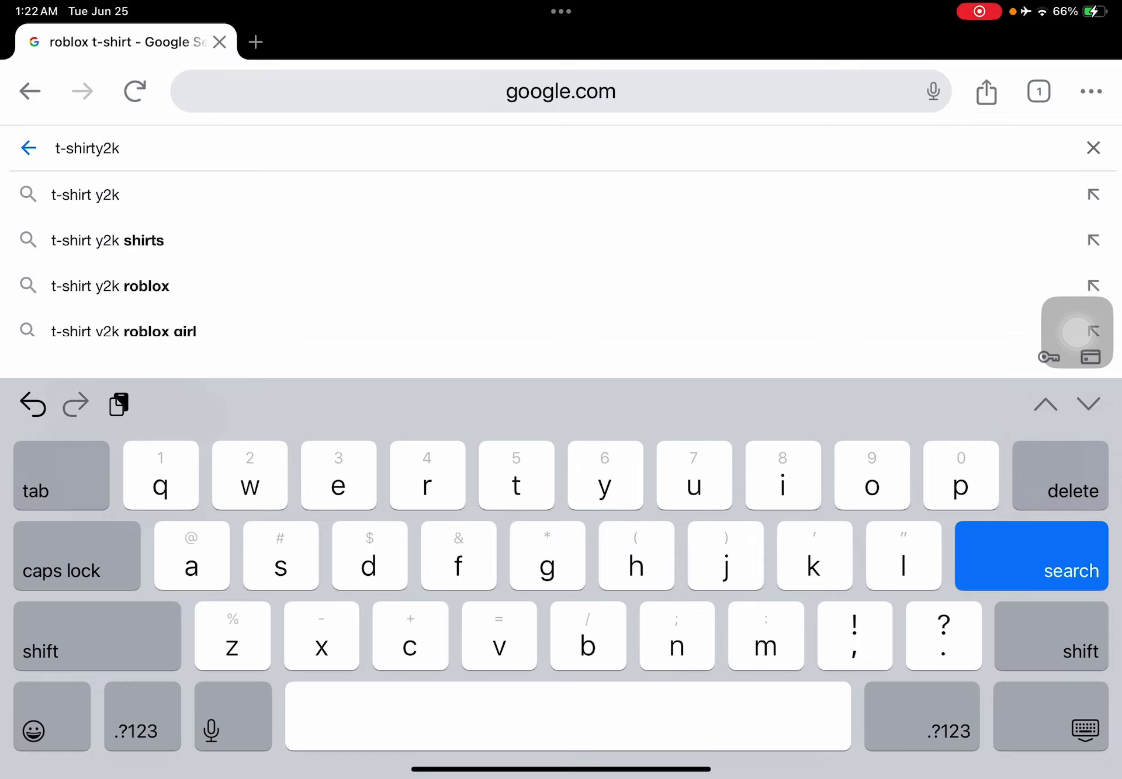
left_click_drag(75, 149, 120, 148)
key("BackSpace")
key("BackSpace")
key("BackSpace")
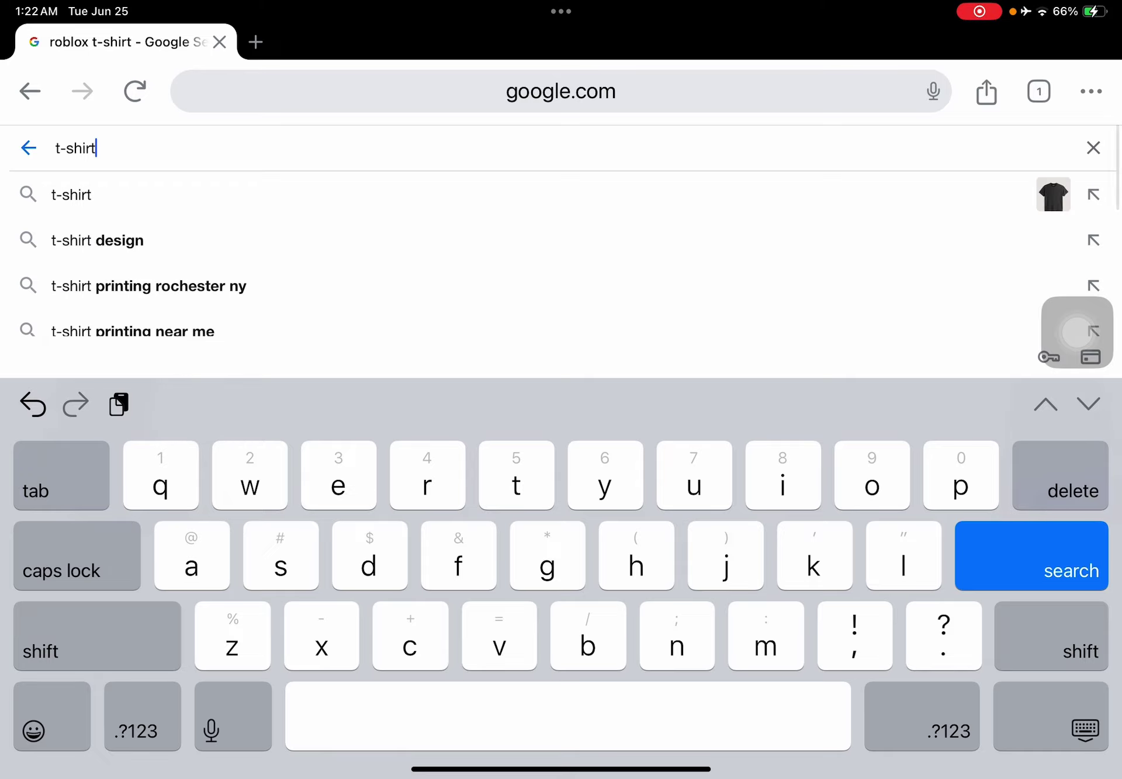
type("y")
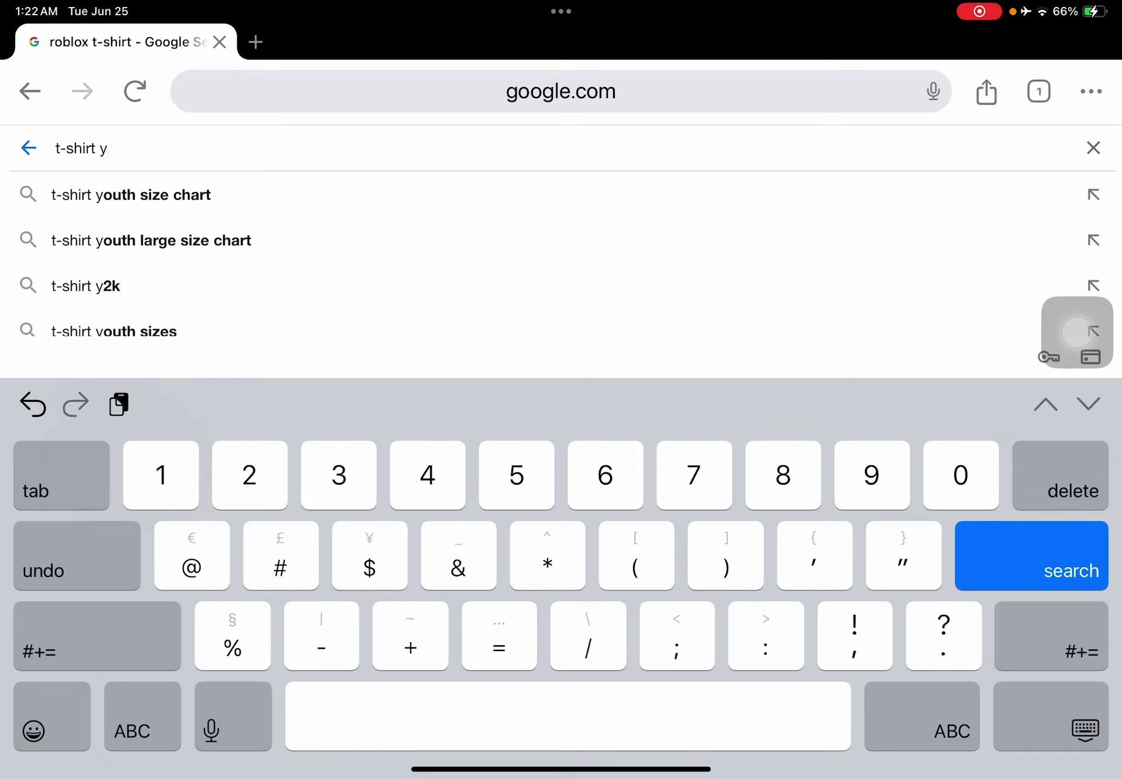
type("2k")
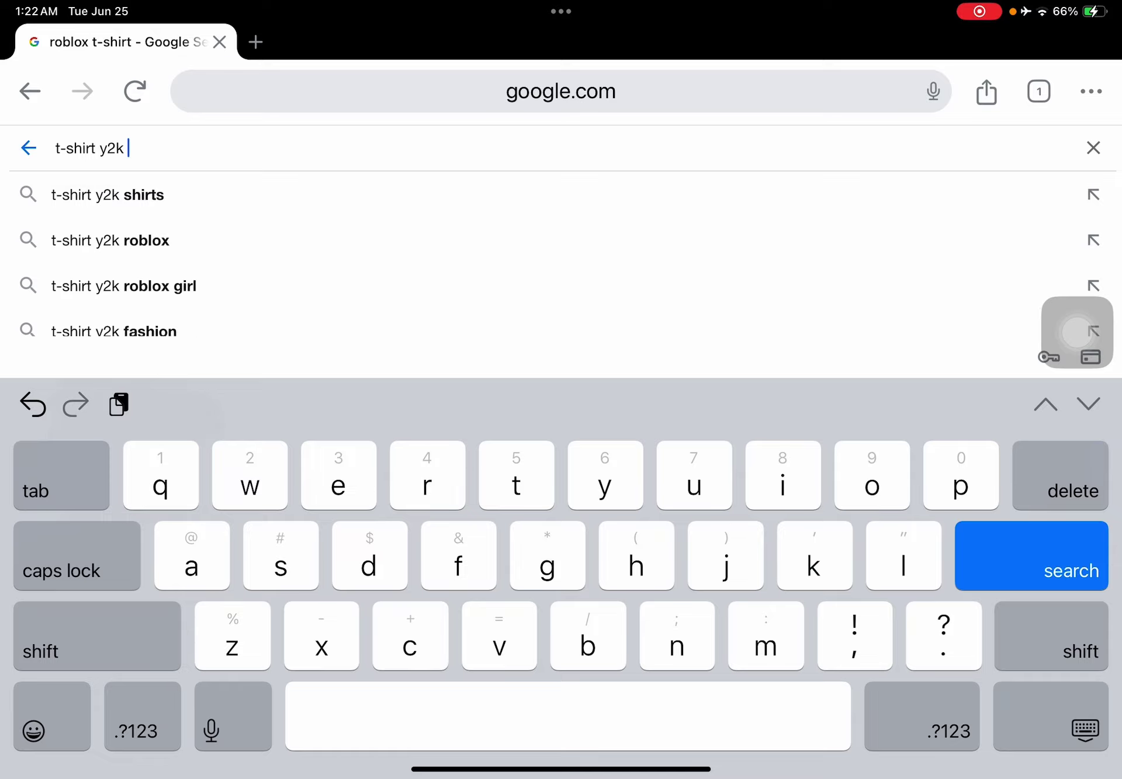
left_click(234, 716)
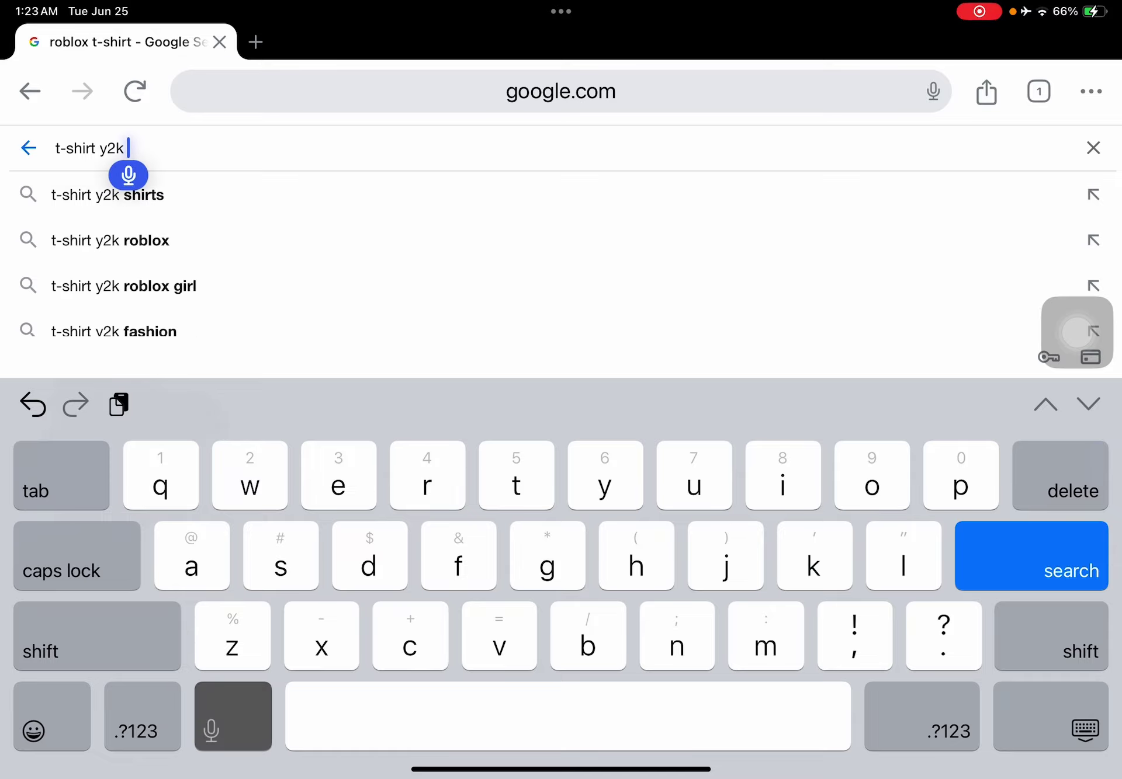
type("for Roblox")
key("Return")
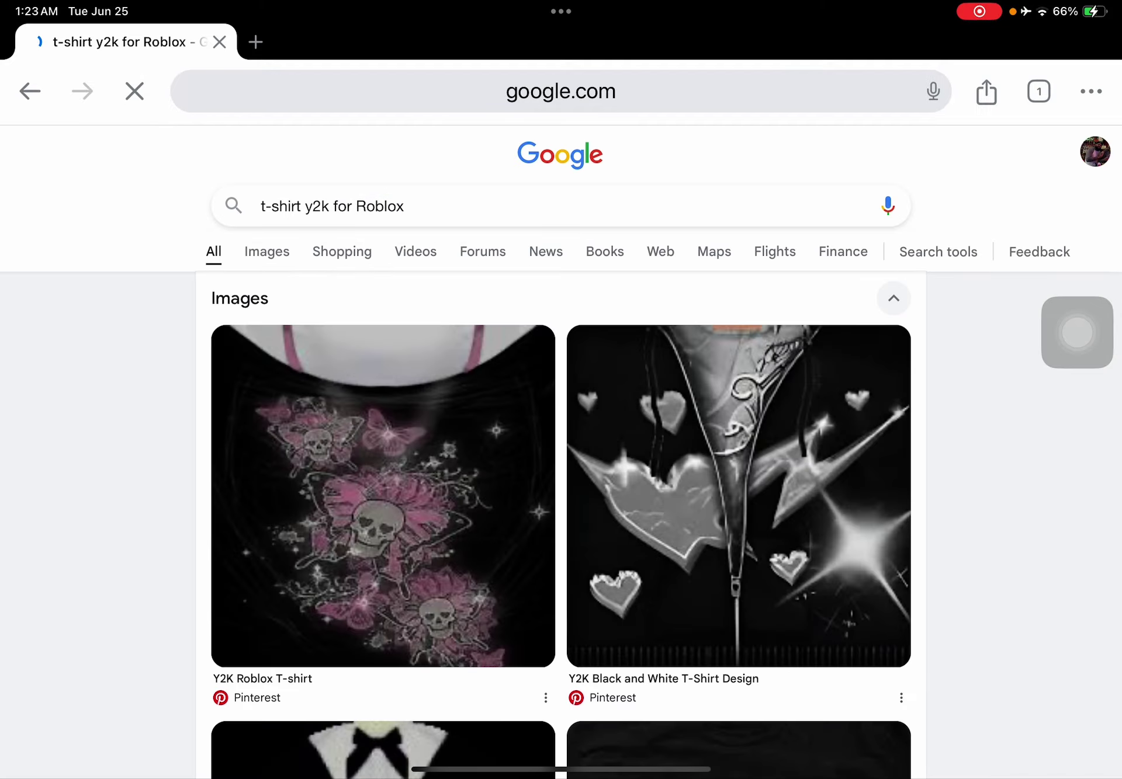
Switch the 't-shirt y2k for Roblox' results to Images
scroll(561, 468, "down", 1)
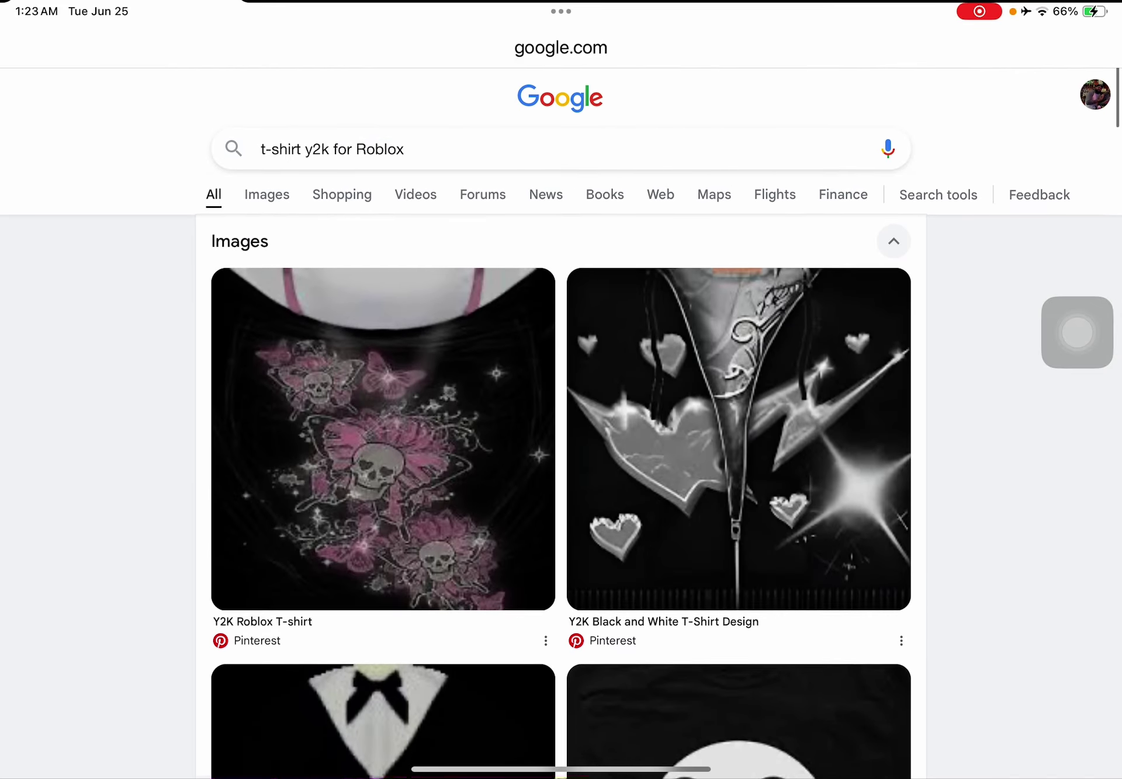
scroll(561, 409, "down", 6)
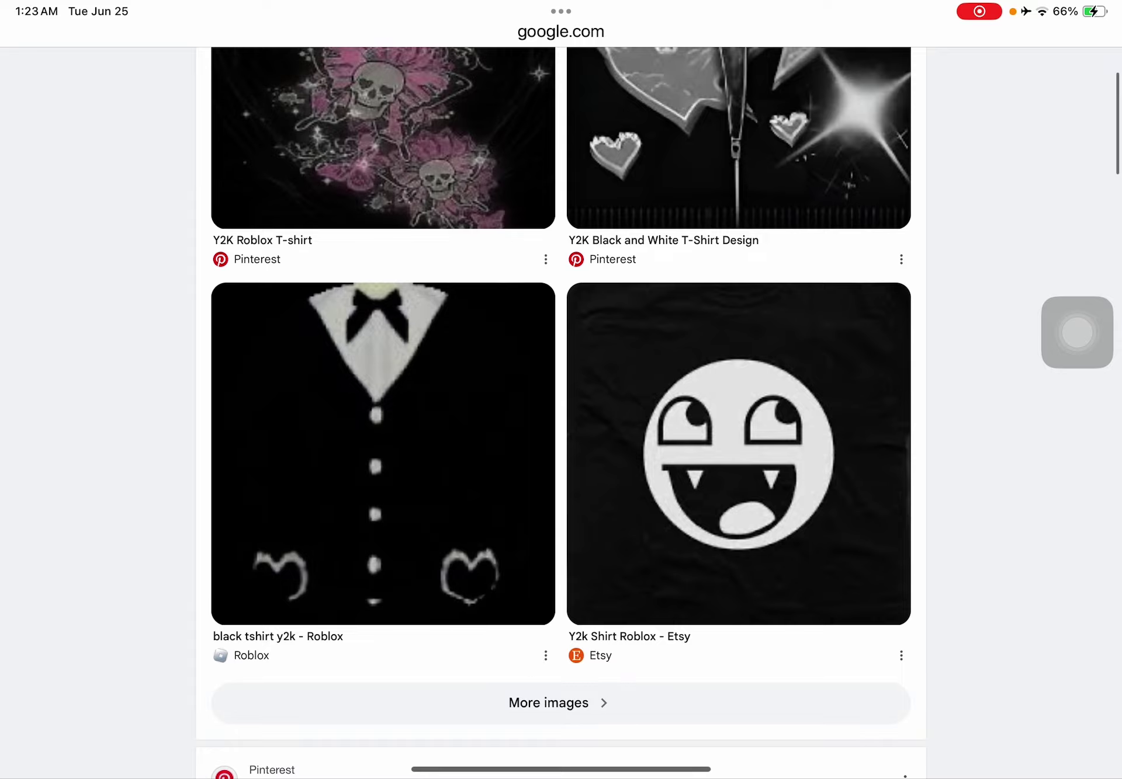
scroll(561, 409, "down", 8)
scroll(561, 409, "up", 15)
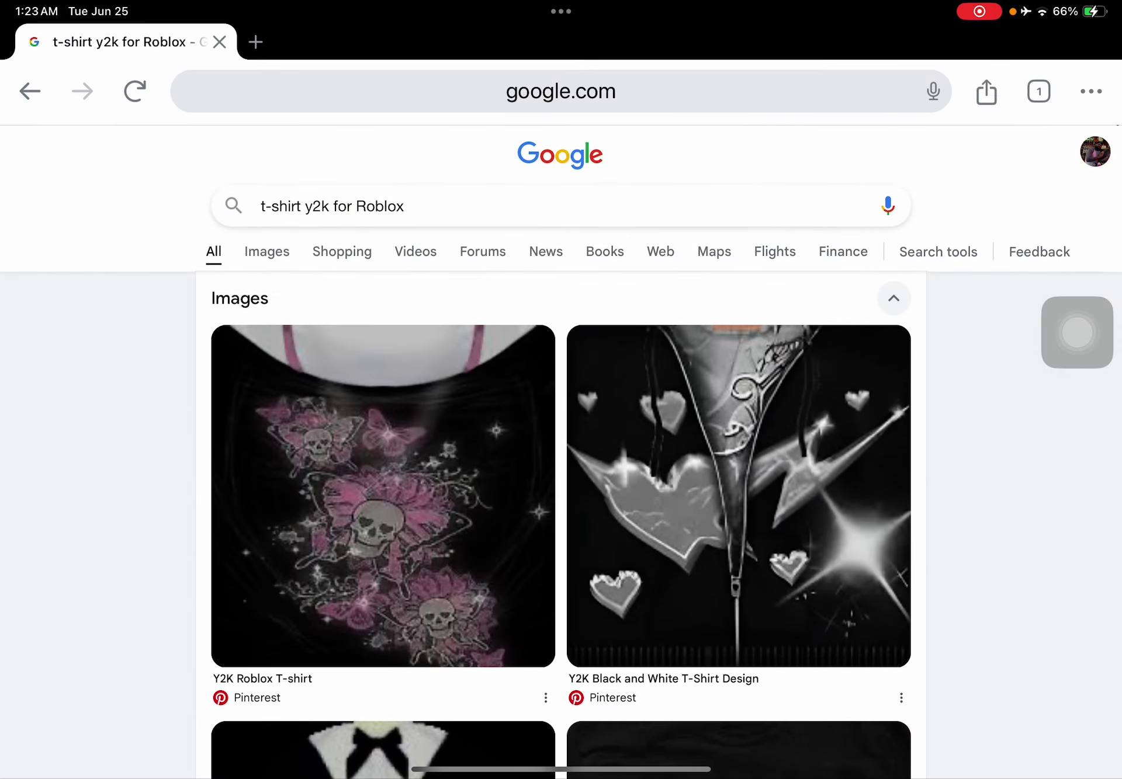
left_click(267, 251)
Browse the image results and open the 'cute roblox t shirt y2k' related search
scroll(561, 468, "down", 10)
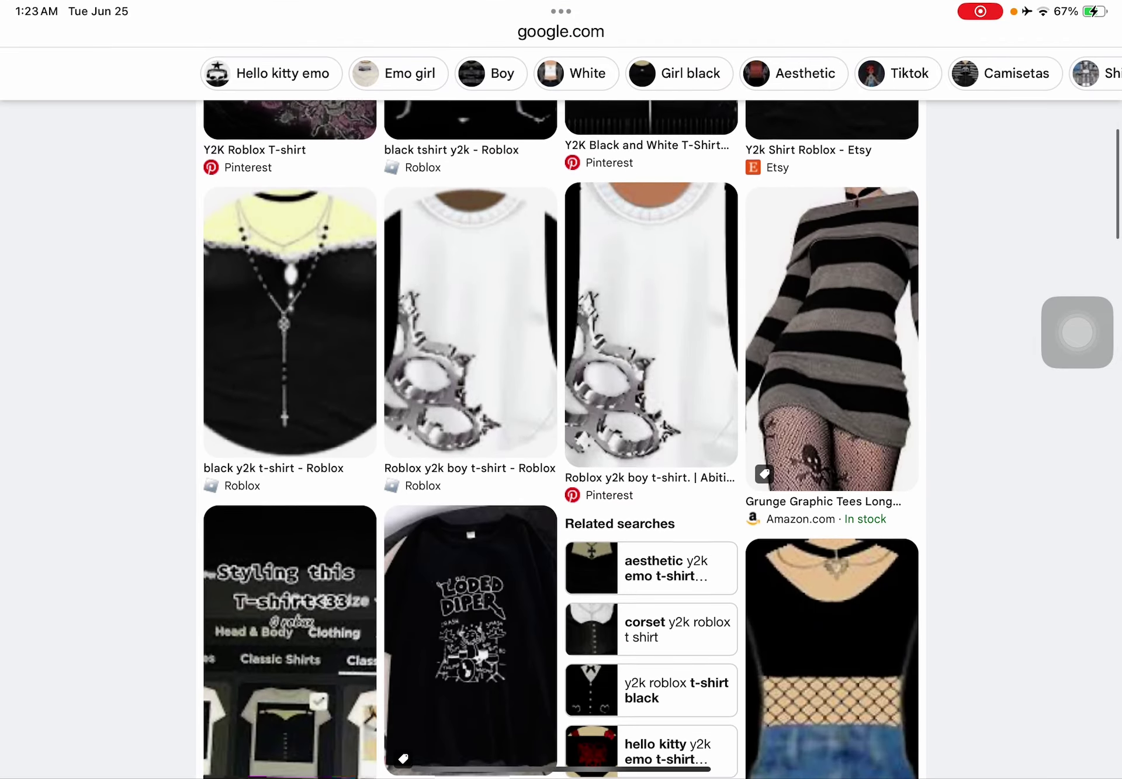
scroll(561, 439, "down", 9)
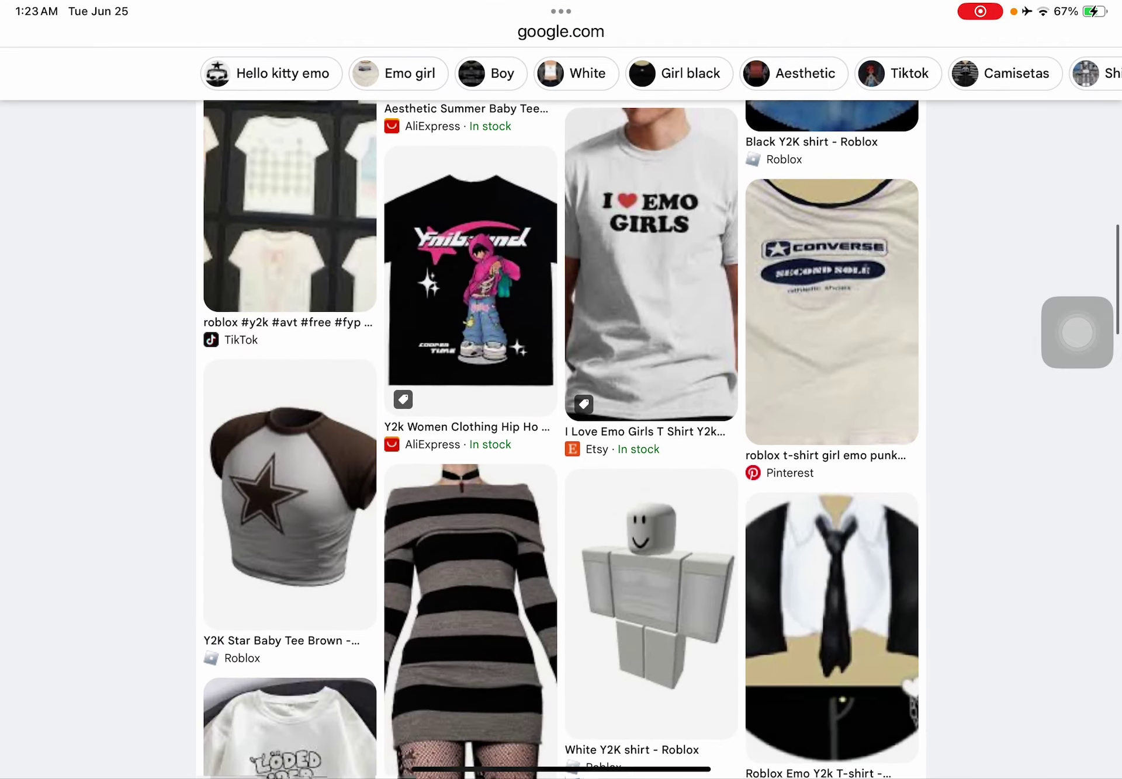
scroll(561, 409, "up", 3)
scroll(561, 409, "down", 10)
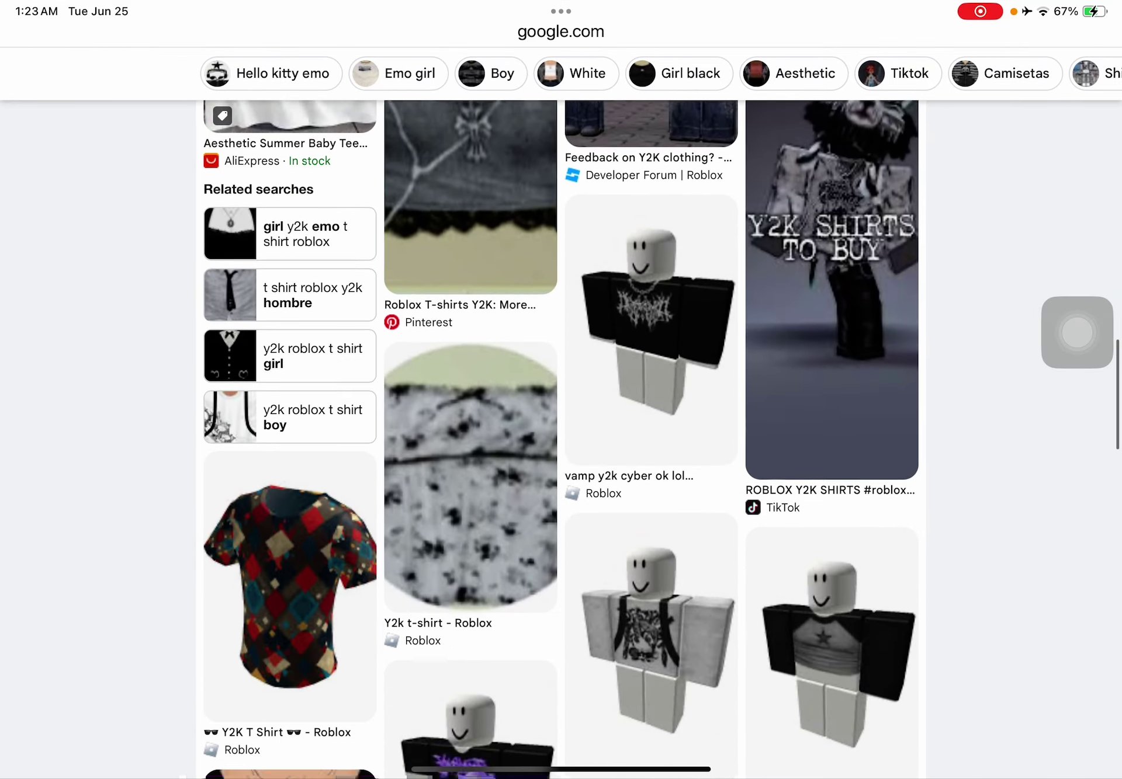
scroll(561, 409, "down", 5)
scroll(561, 409, "down", 3)
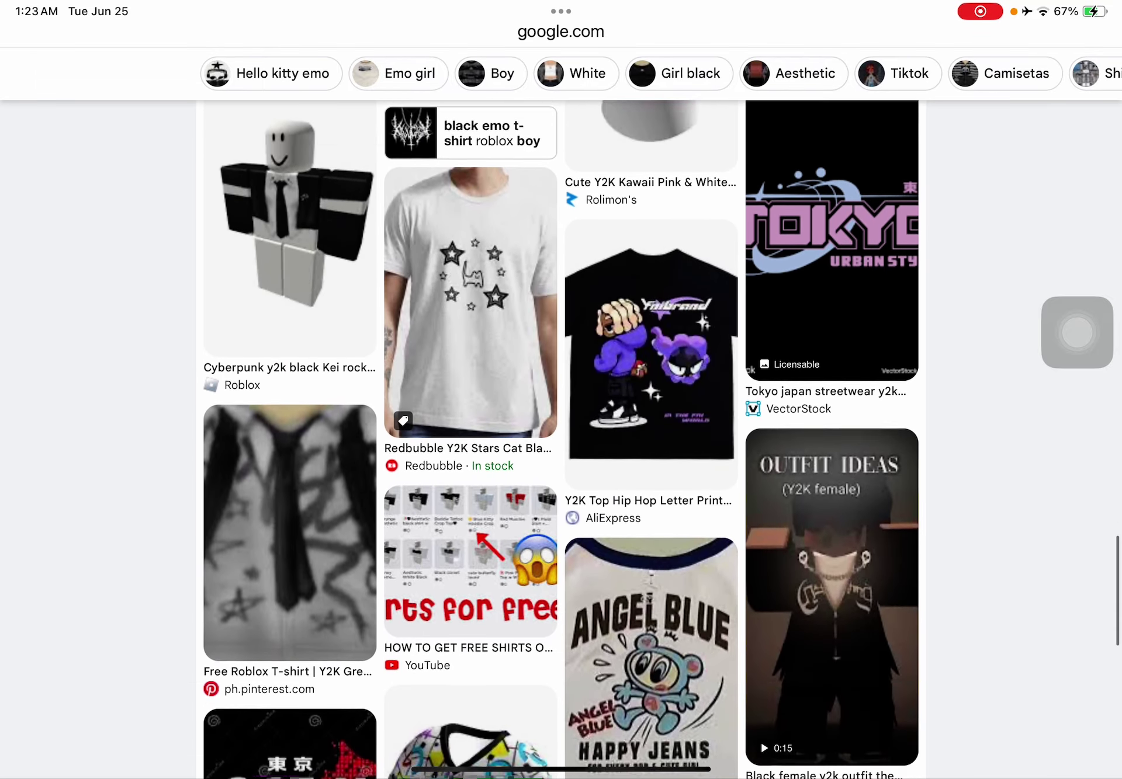
scroll(561, 438, "down", 5)
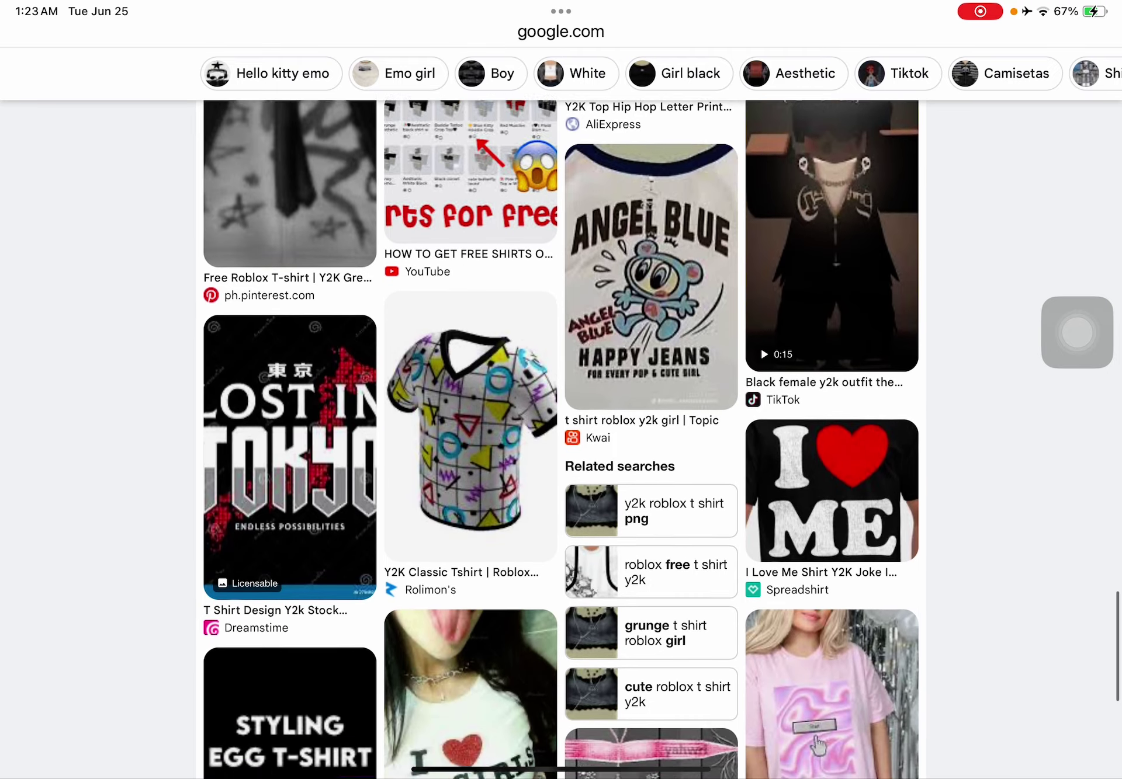
scroll(561, 409, "down", 5)
scroll(561, 409, "up", 1)
left_click(650, 471)
scroll(560, 409, "down", 5)
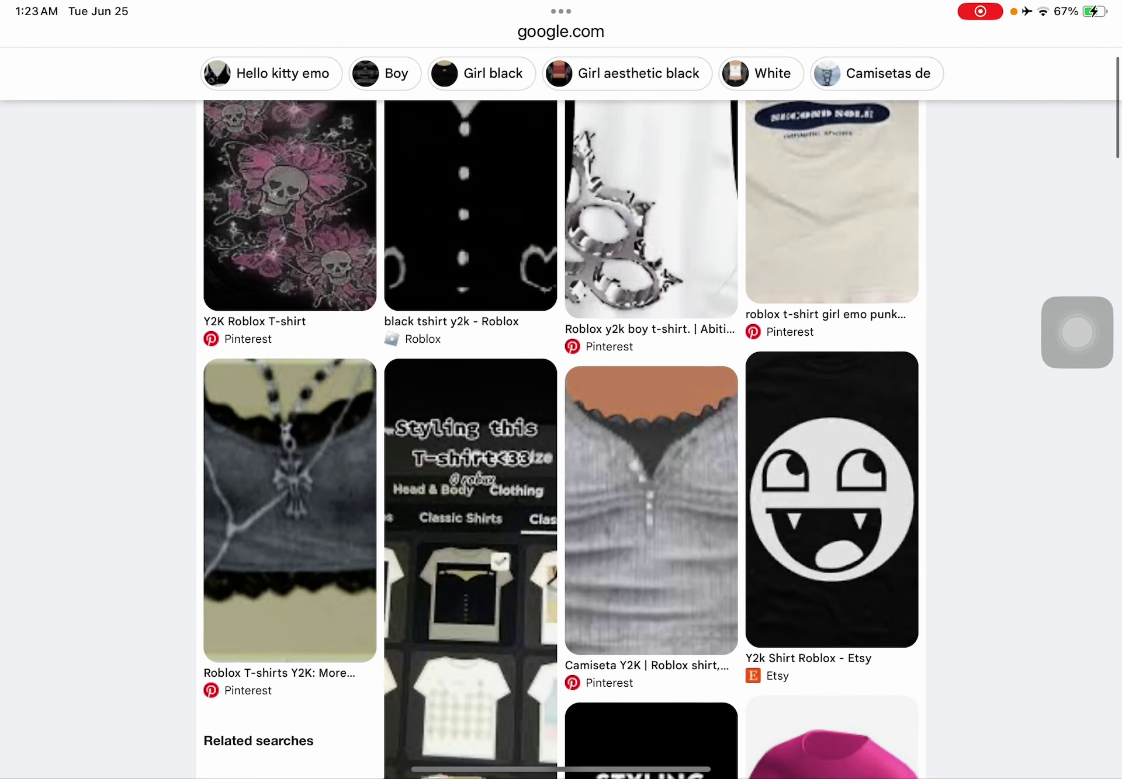
scroll(561, 409, "up", 1)
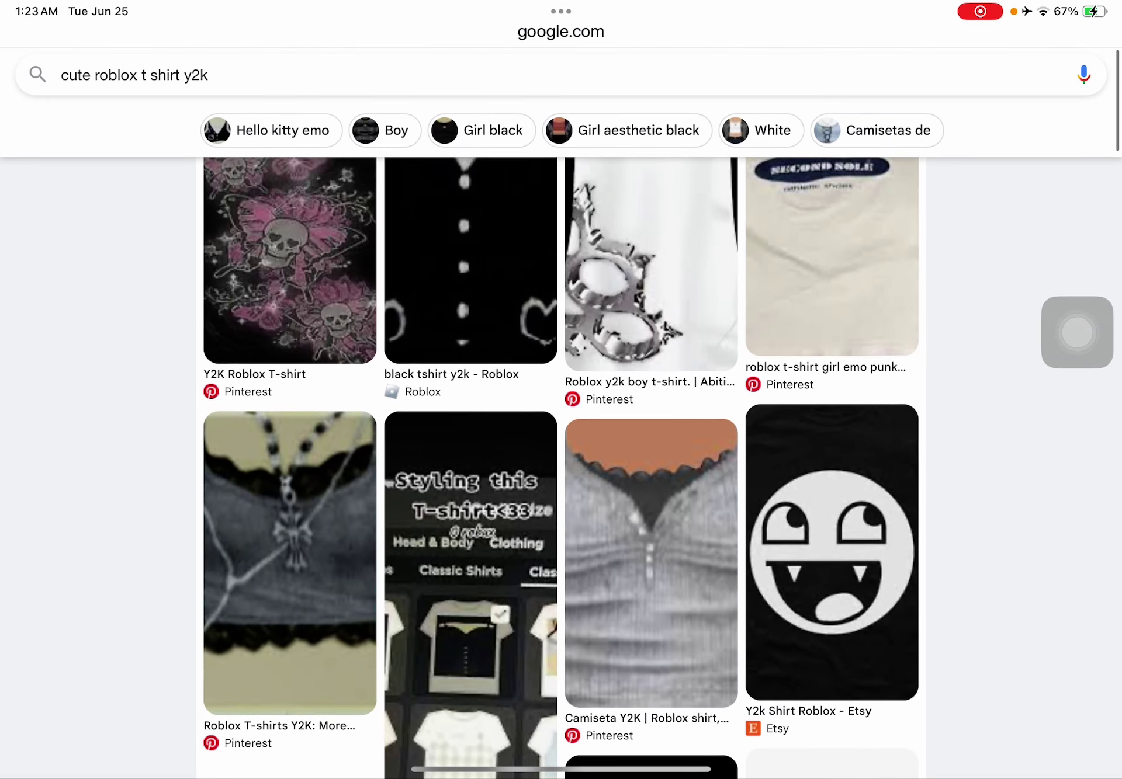
Screenshot the pink skull Y2K shirt image, crop it to the design, and save to Photos
left_click(290, 263)
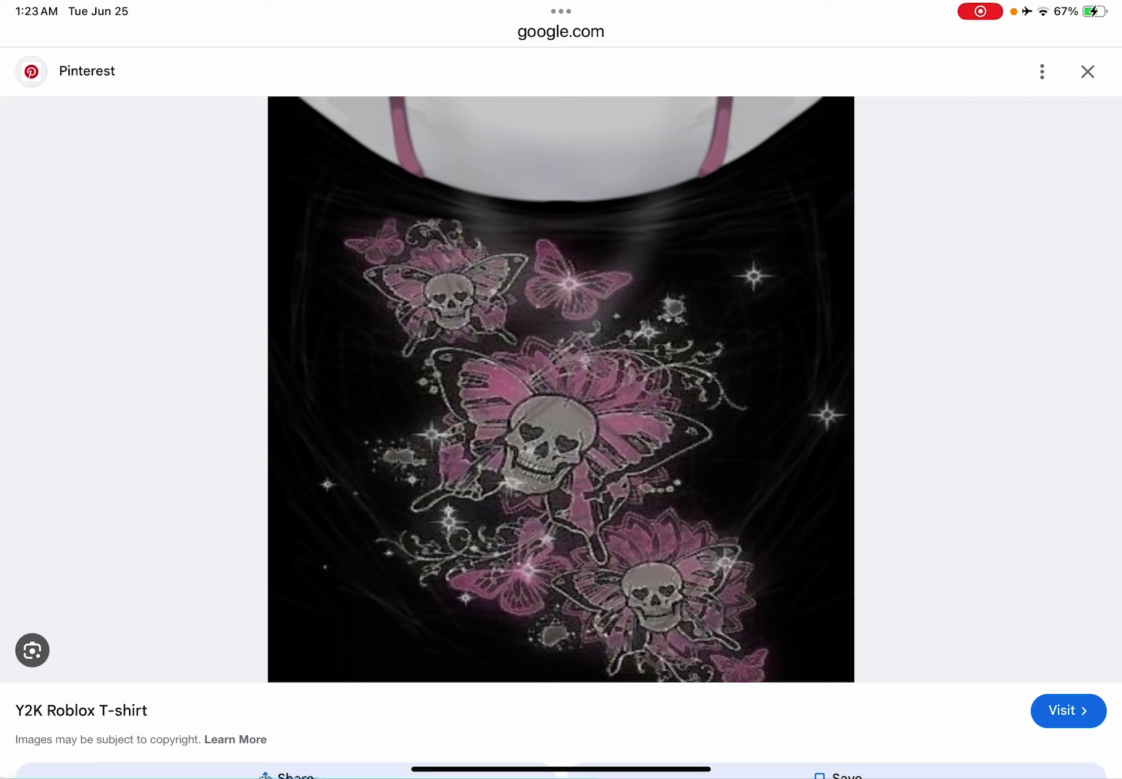
key("super+shift+4")
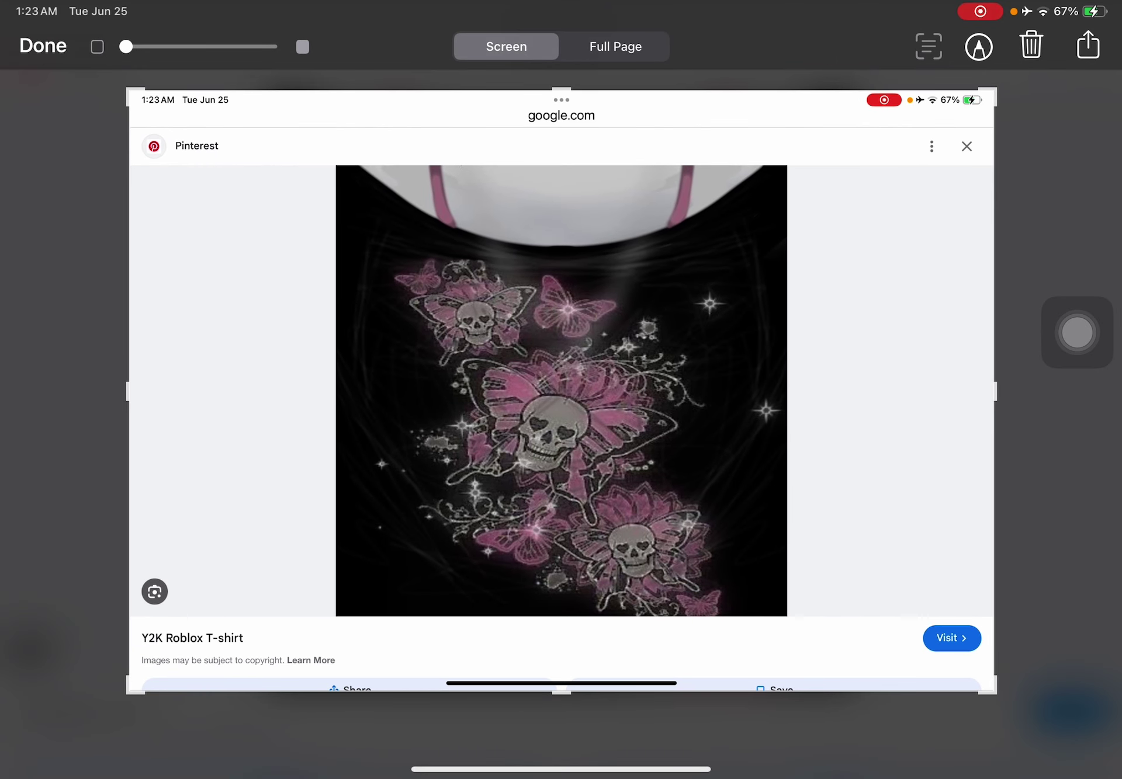
mouse_move(995, 693)
left_mouse_down()
mouse_move(821, 619)
mouse_move(788, 617)
left_mouse_up()
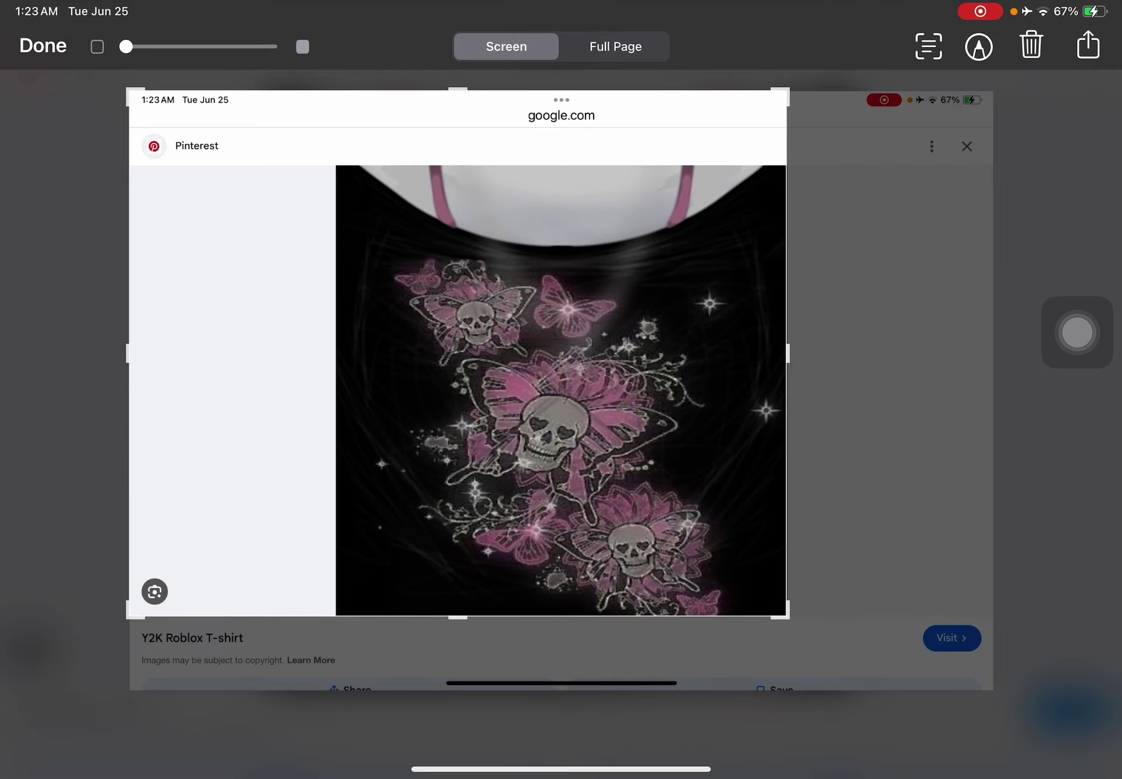
left_click_drag(128, 90, 334, 166)
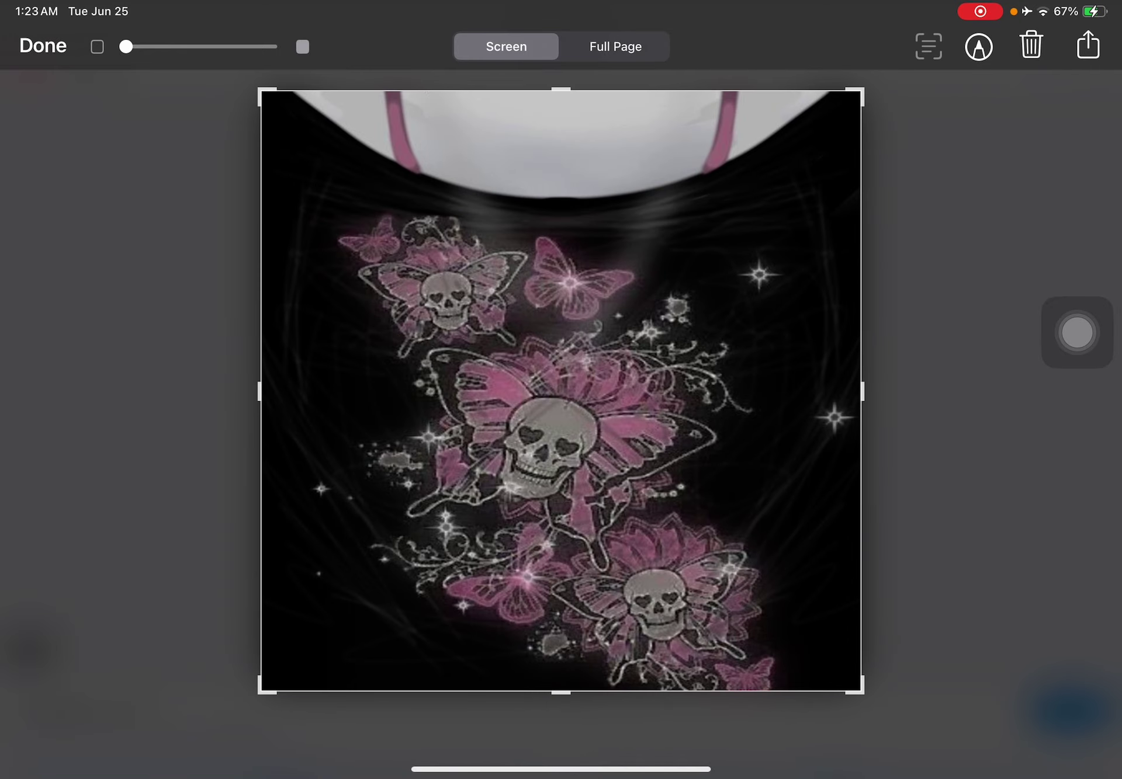
left_click(42, 46)
left_click(93, 93)
In the Roblox Create dashboard, start a new classic T-shirt upload and open the image options
left_click_drag(561, 769, 561, 409)
left_click_drag(234, 409, 643, 409)
left_click(326, 101)
left_click(610, 367)
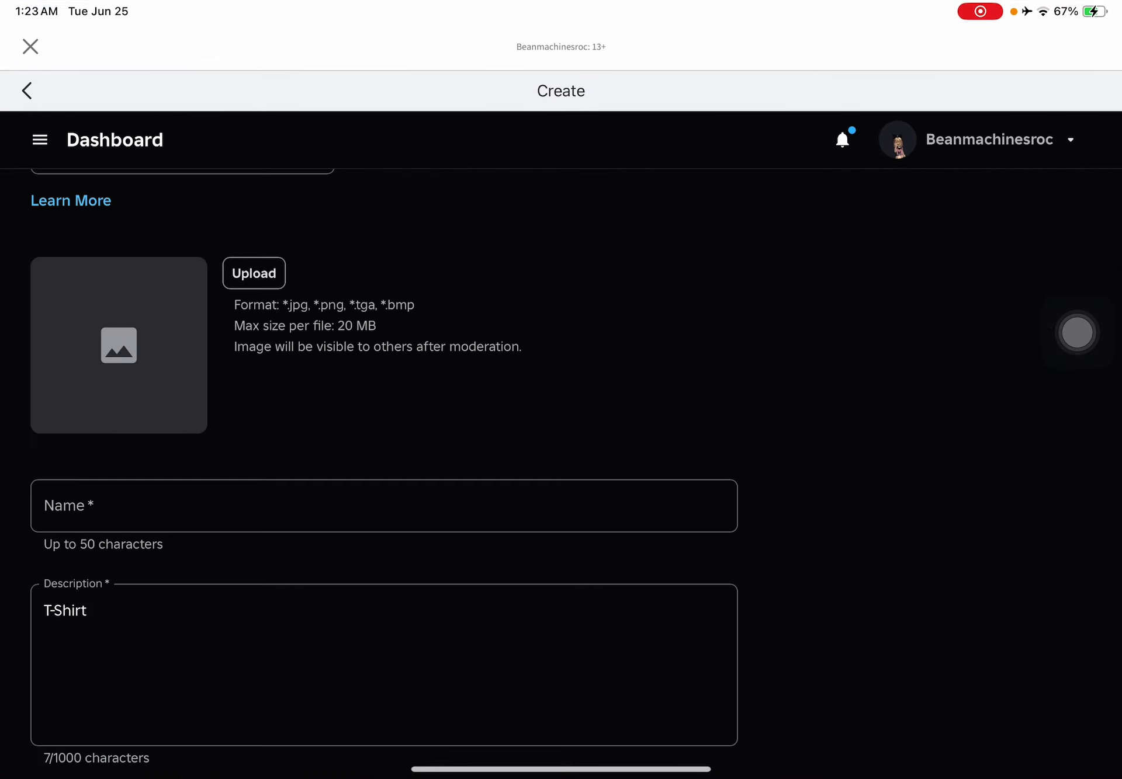
scroll(383, 467, "up", 3)
left_click(254, 431)
Attach IMG_5929.jpeg, the cropped skull shirt screenshot from Photo Library, to the upload
left_click(214, 264)
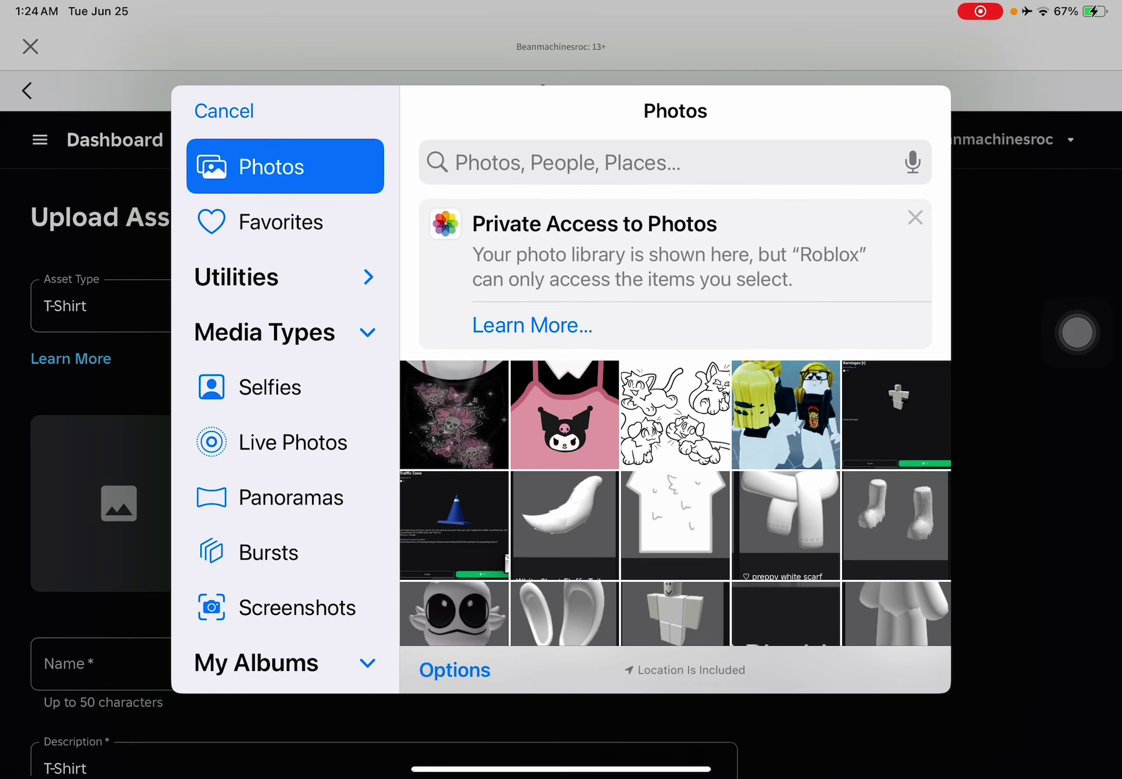
left_click(454, 415)
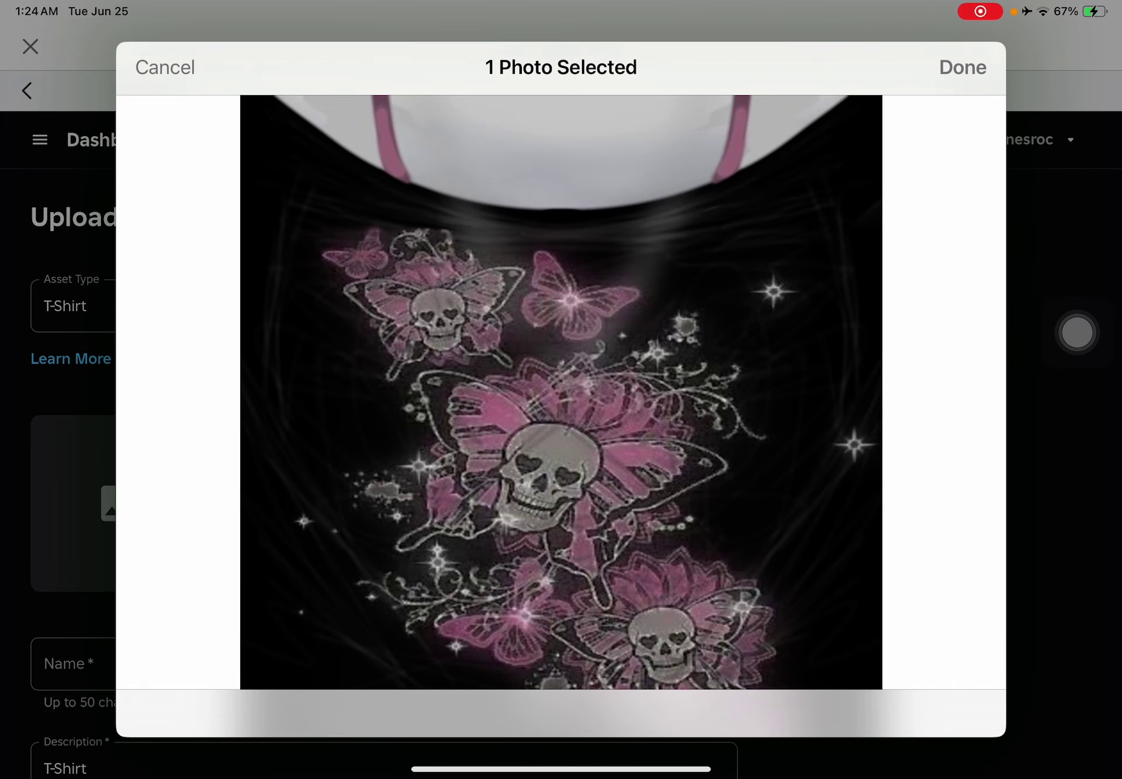
left_click(963, 67)
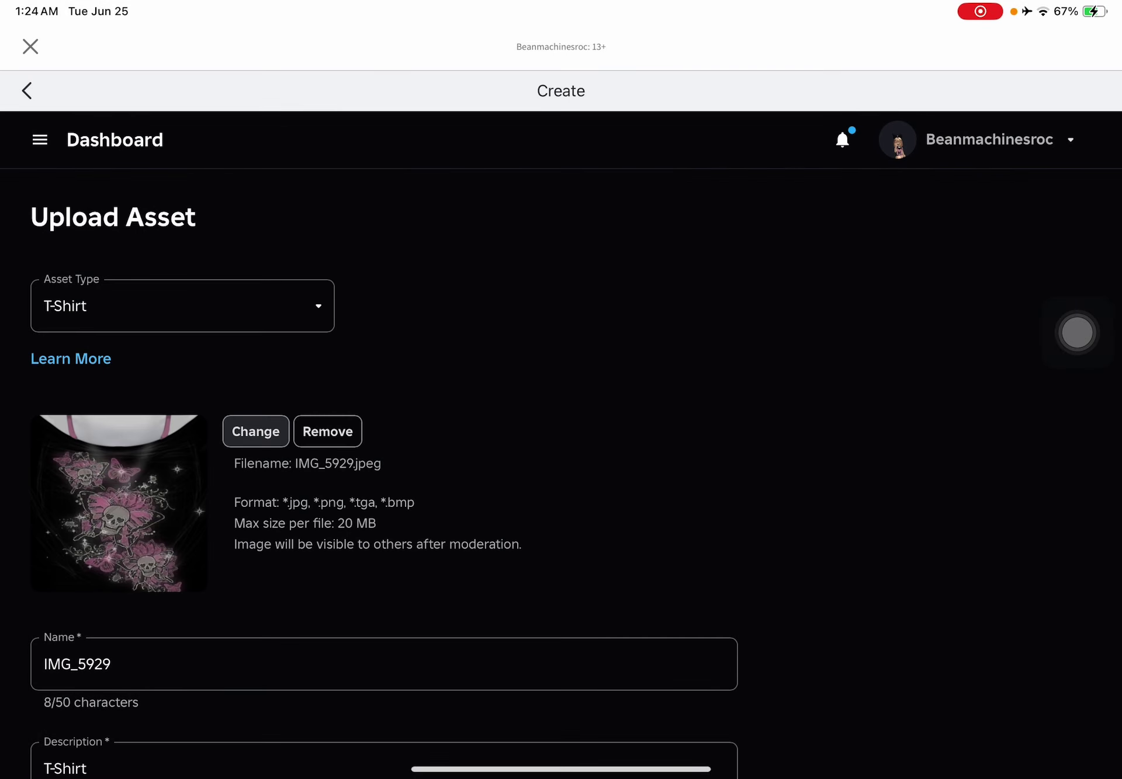
scroll(561, 444, "down", 5)
left_click(234, 420)
Replace the default name with 'Y2K flower:3'
key("BackSpace")
key("BackSpace")
key("BackSpace")
key("BackSpace")
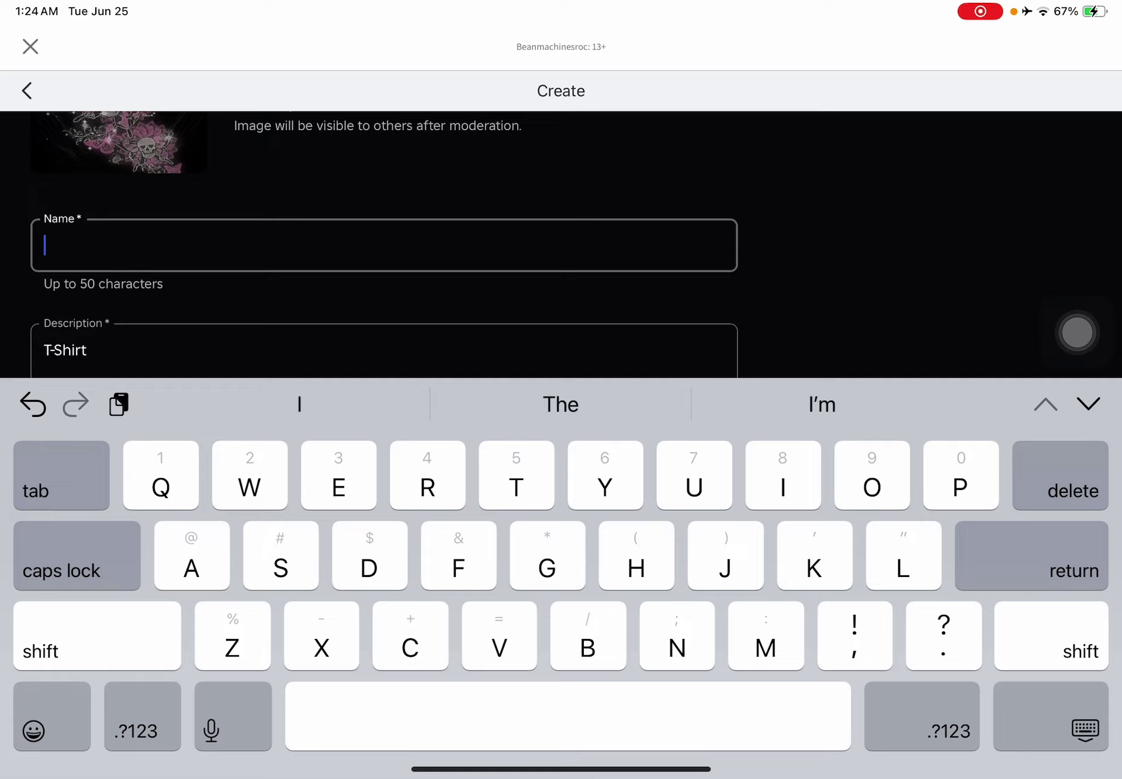
type("Y2K flower")
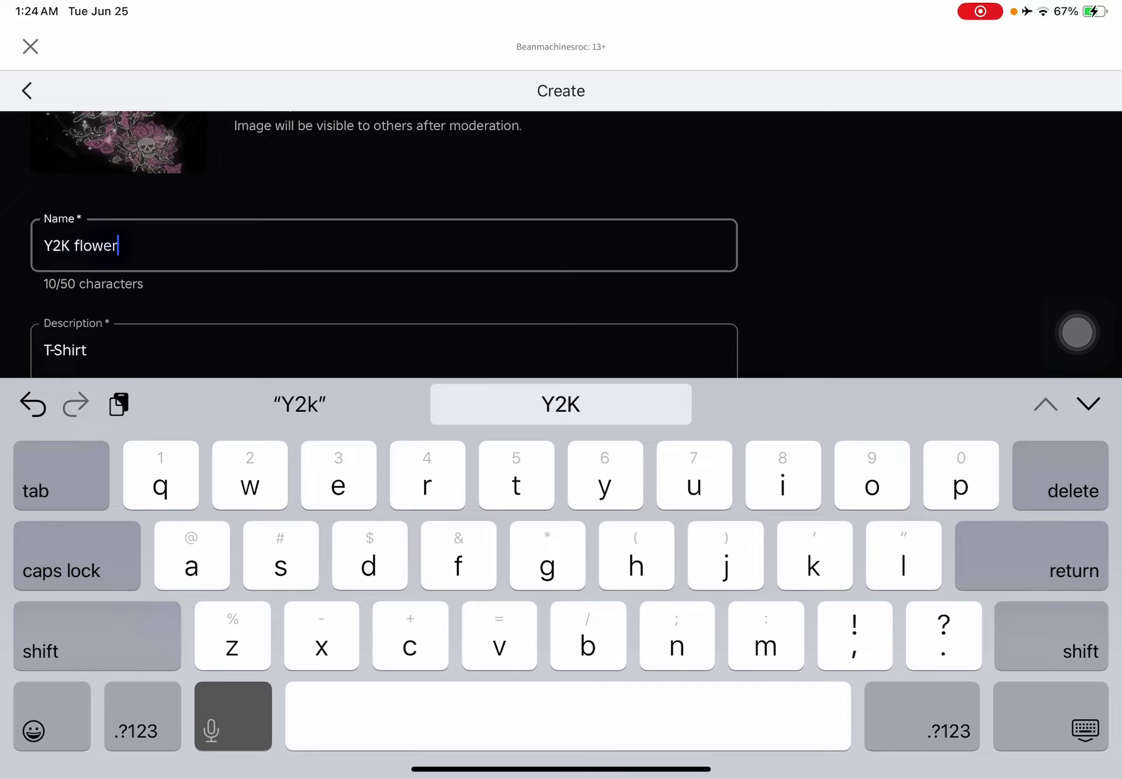
key("Return")
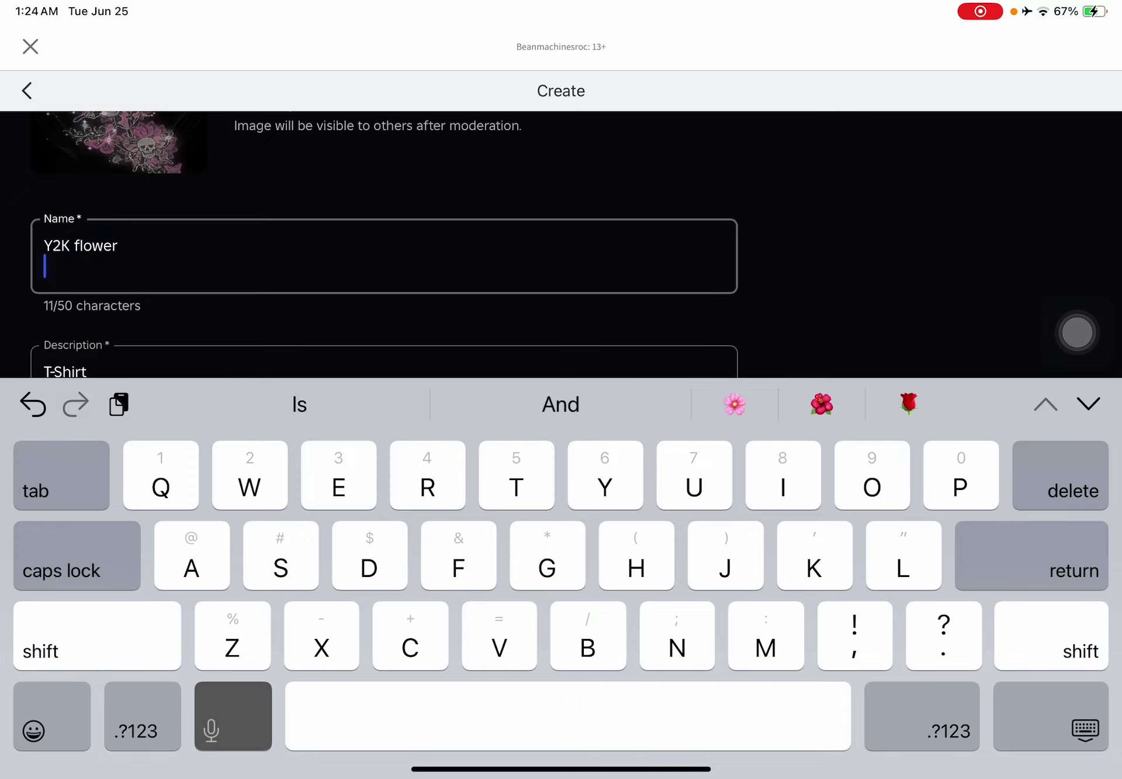
key("BackSpace")
left_click(1050, 717)
left_click(120, 401)
left_click(128, 730)
type(":3")
left_click(1085, 730)
Replace the default description with 'For free T-shirt y2k'
left_click(234, 526)
key("BackSpace")
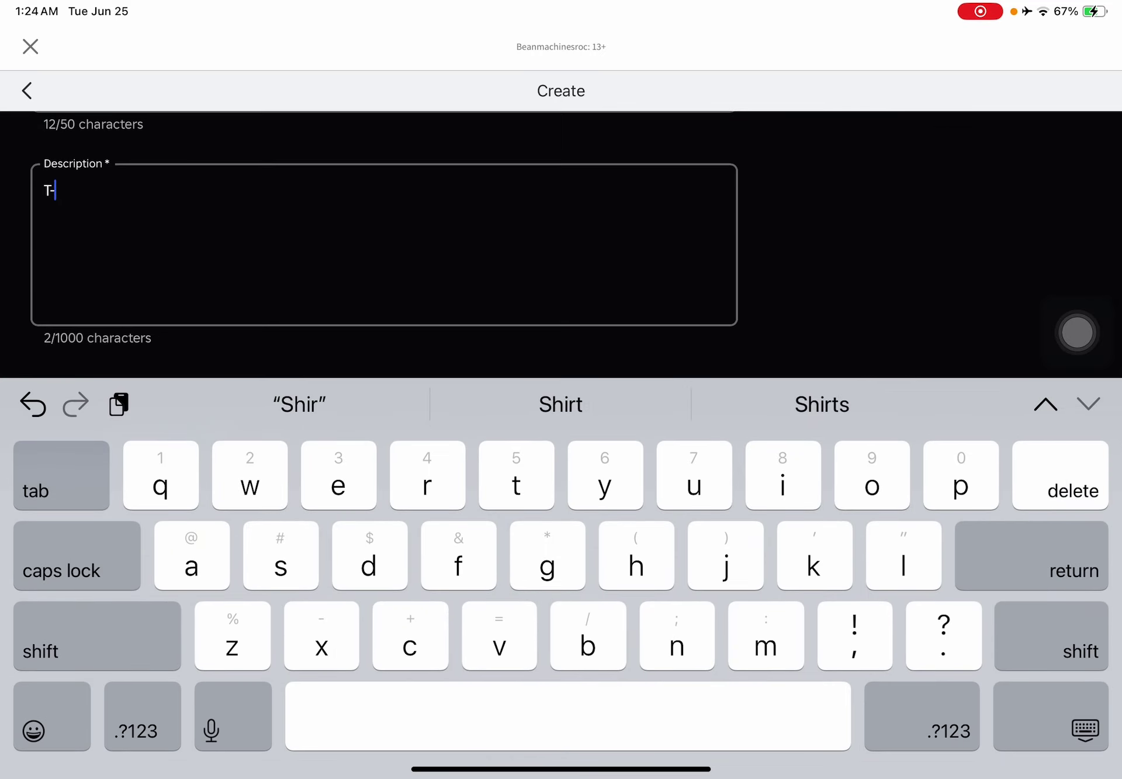
key("BackSpace")
key("BackSpace")
left_click(233, 716)
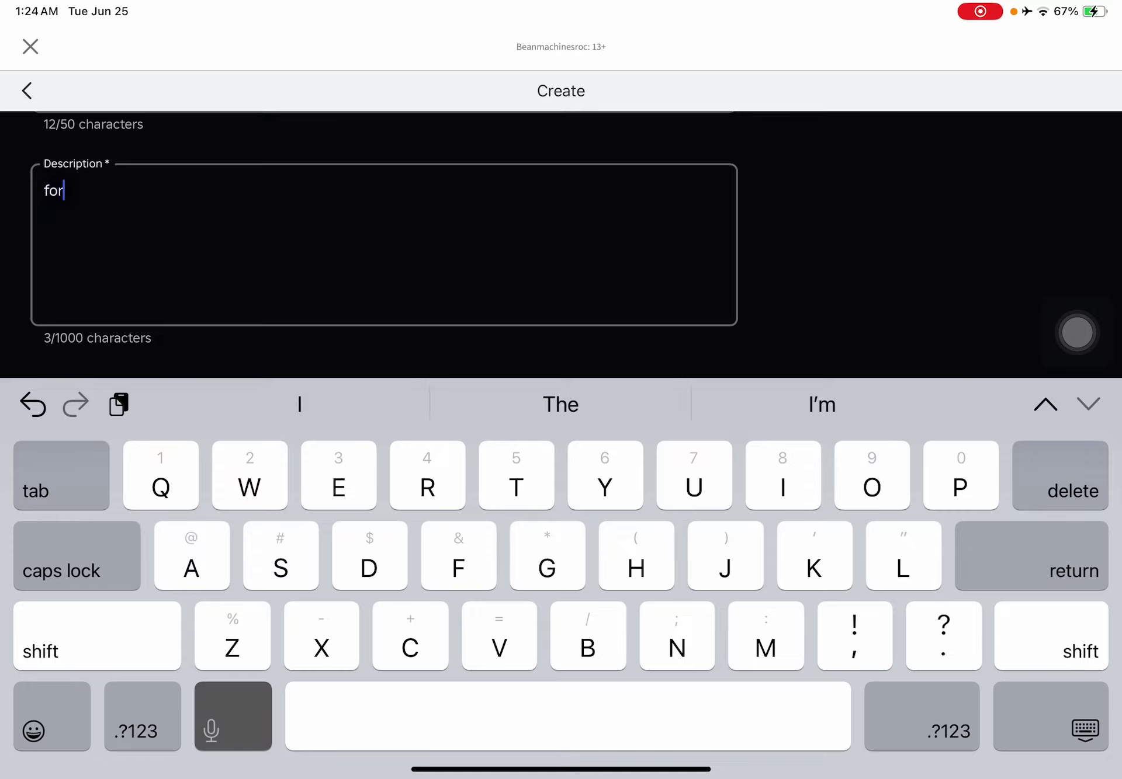
type("y")
left_click(143, 716)
type("2k")
key("Return")
key("BackSpace")
key("BackSpace")
key("BackSpace")
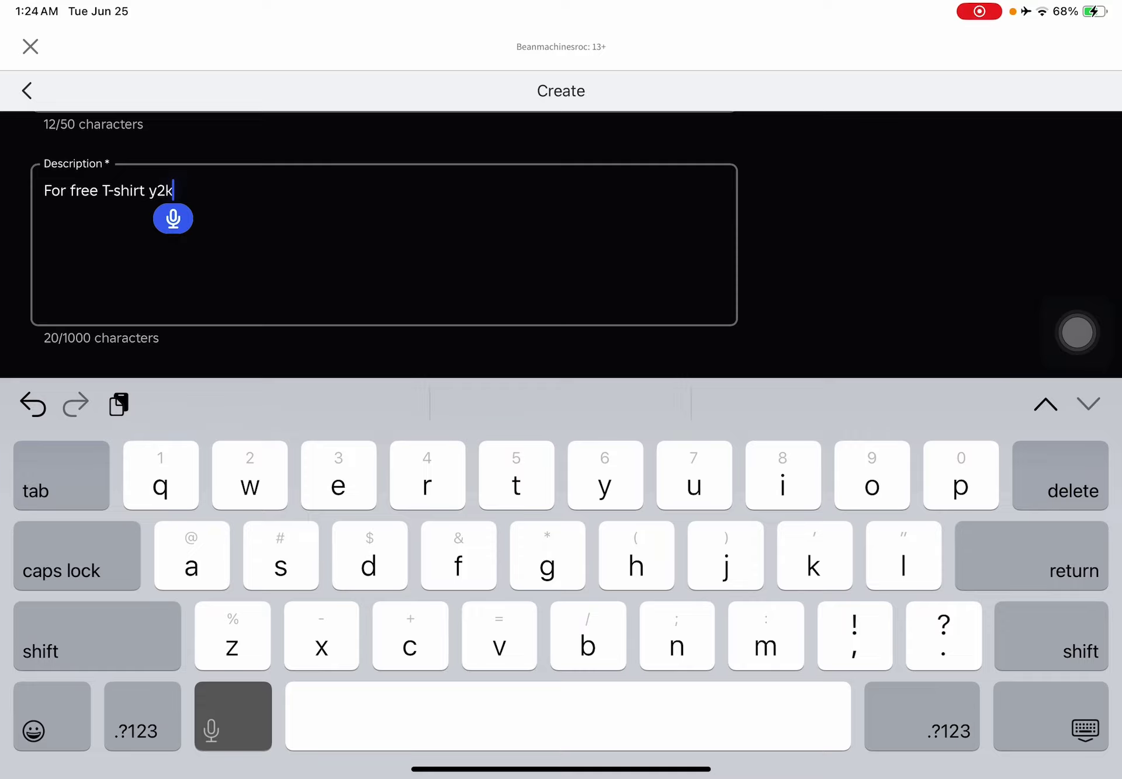
key("Return")
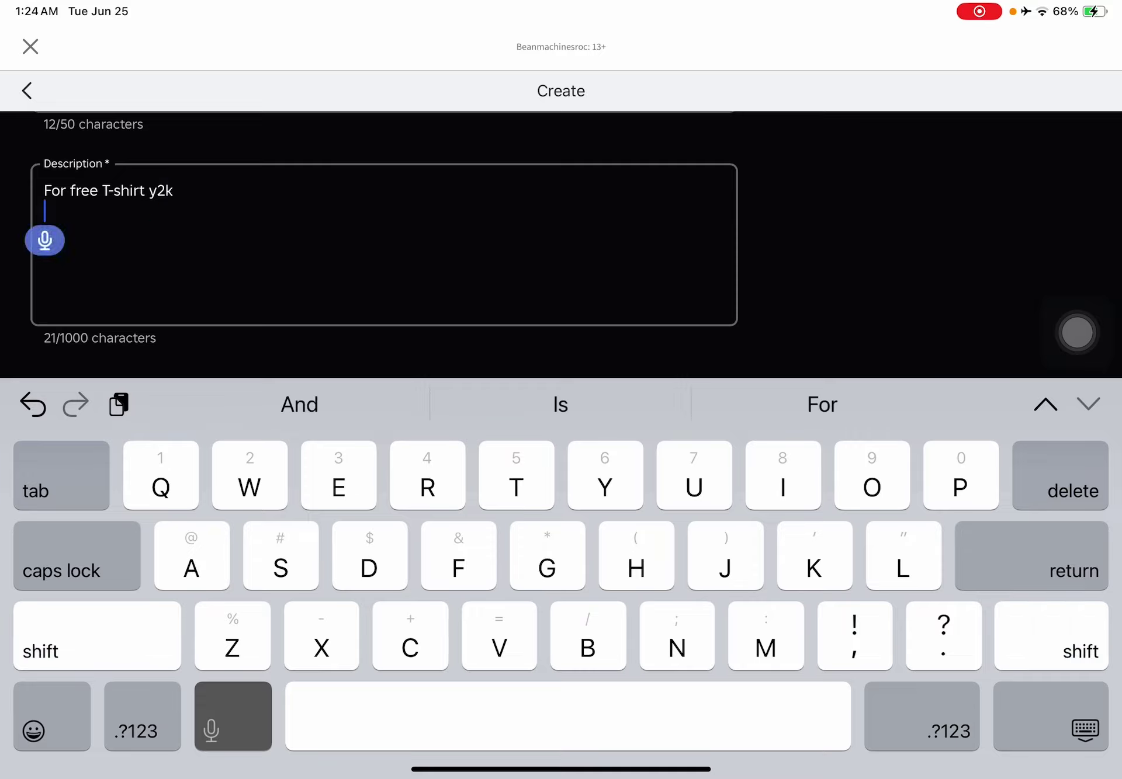
key("BackSpace")
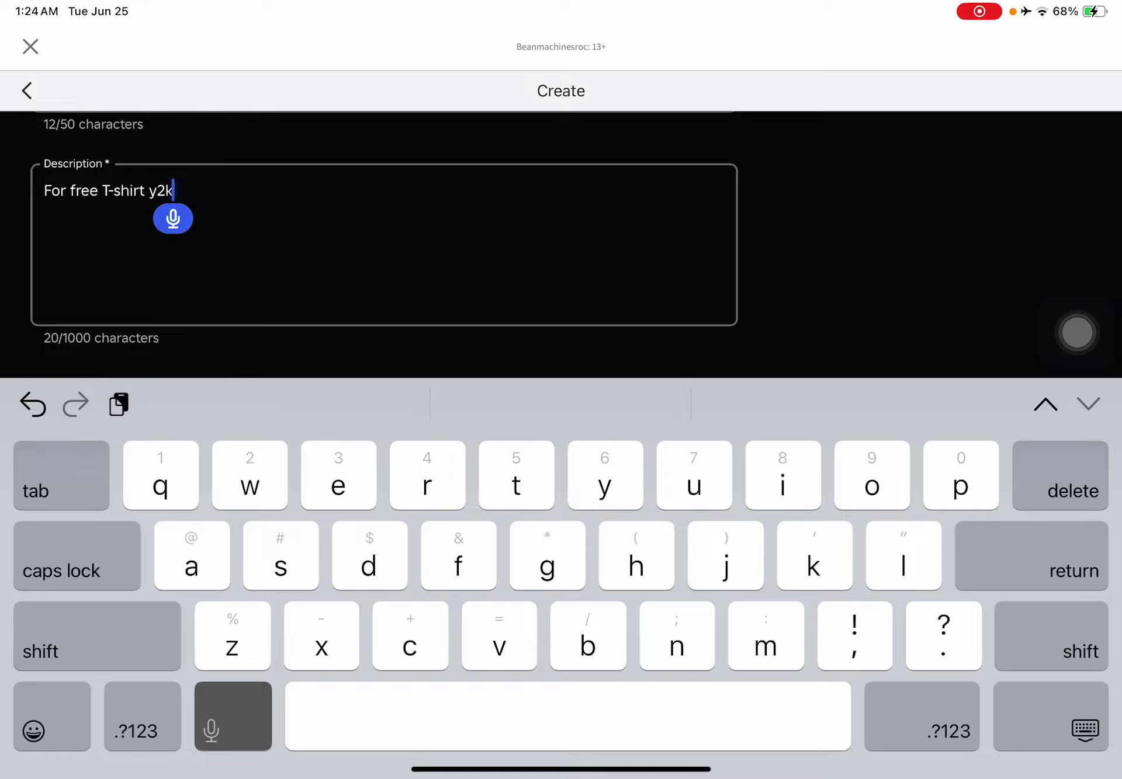
Upload the Y2K flower:3 asset and check it in the Classic T-Shirts creations list
left_click(1085, 731)
scroll(561, 467, "down", 7)
scroll(468, 467, "up", 2)
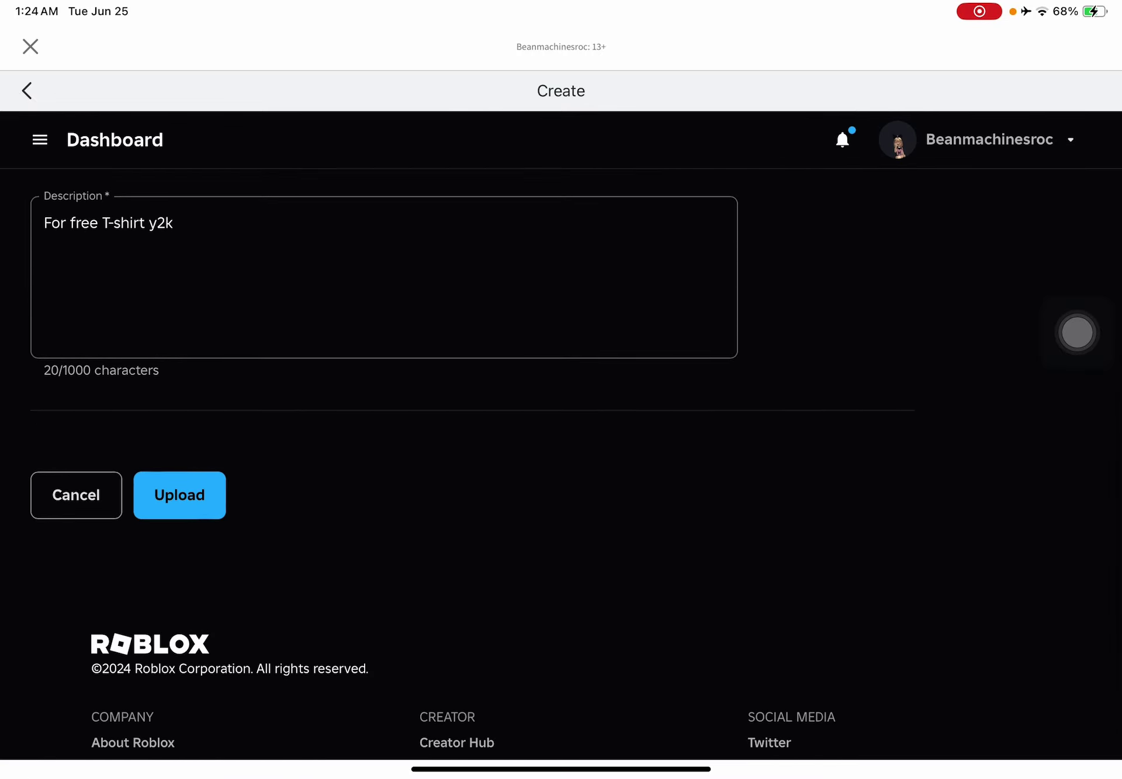
scroll(467, 409, "up", 3)
scroll(468, 409, "down", 4)
scroll(468, 409, "up", 3)
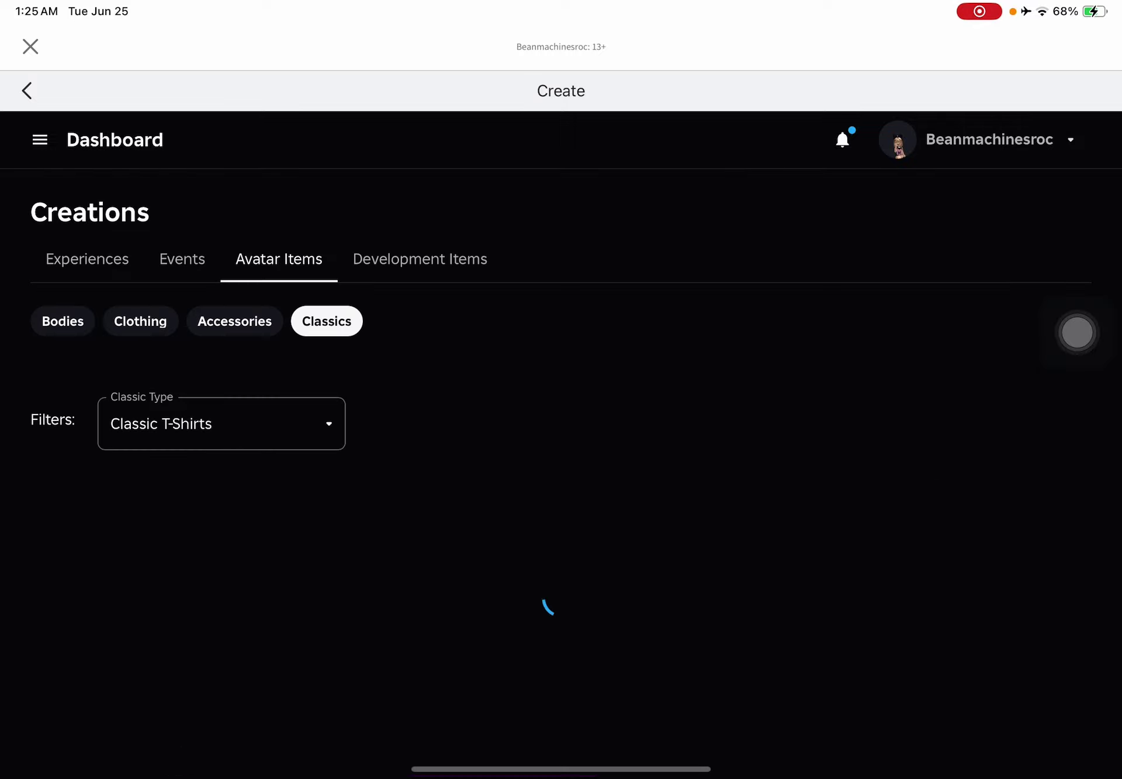
scroll(560, 409, "down", 3)
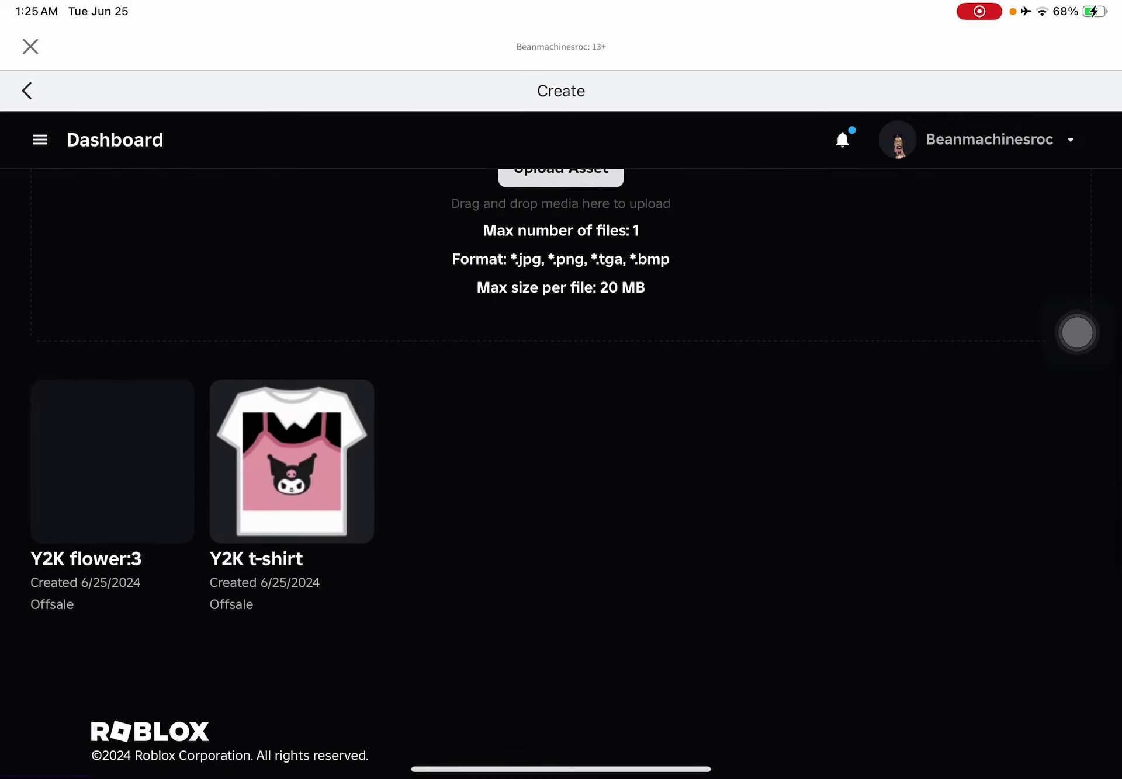
scroll(561, 409, "up", 8)
left_click(561, 541)
scroll(386, 468, "down", 4)
In the avatar editor, try the new skull T-shirt, then put the Kuromi shirt back on
left_click(31, 46)
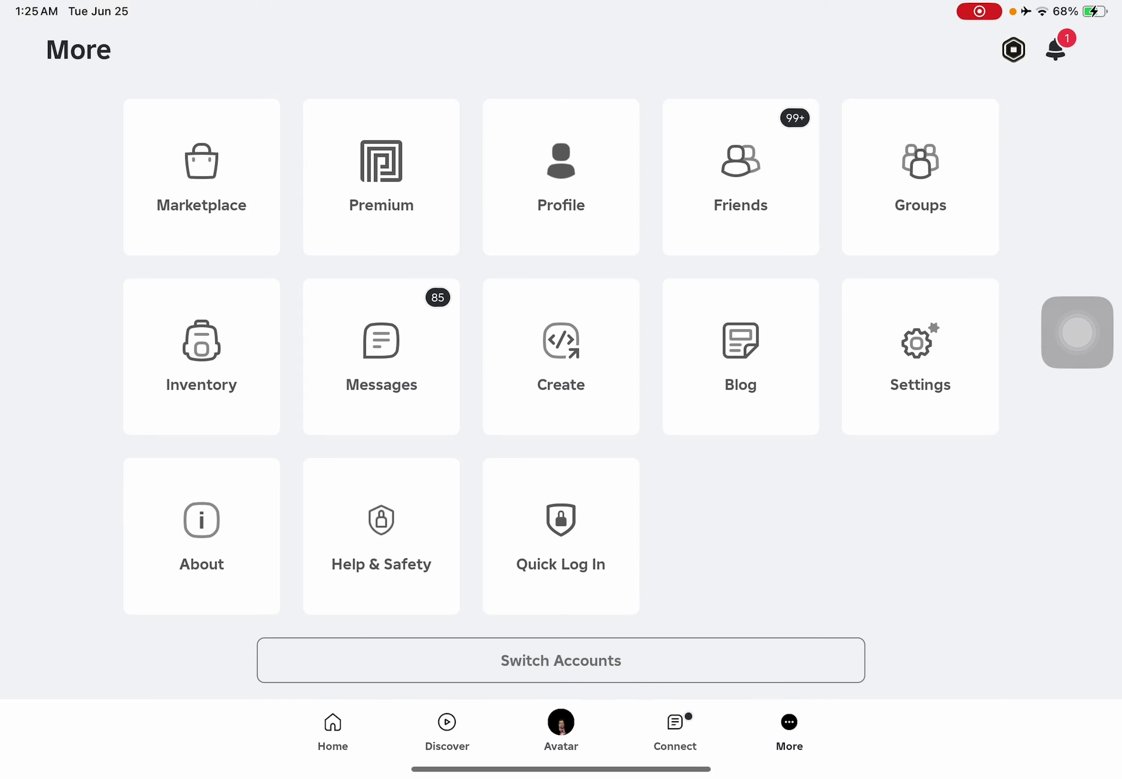
left_click(561, 730)
left_click(390, 50)
left_click(255, 243)
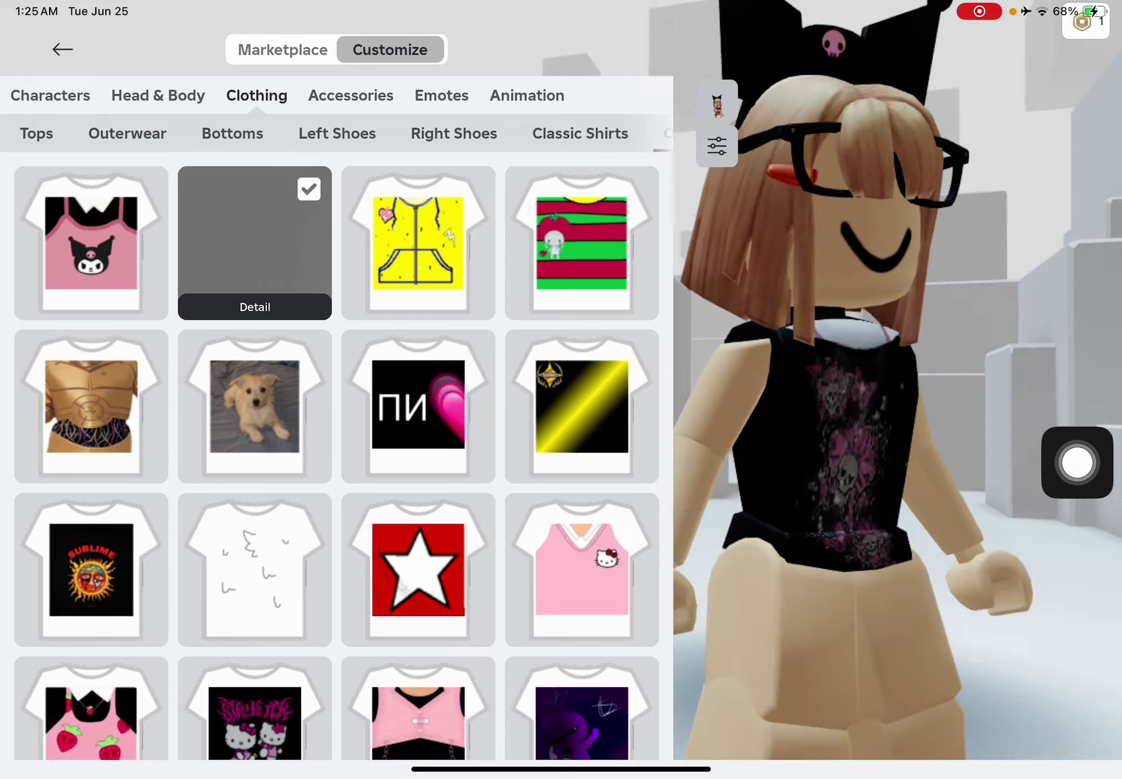
left_click(90, 242)
Save the current Kuromi outfit as a new character named 'Ok'
left_click(50, 95)
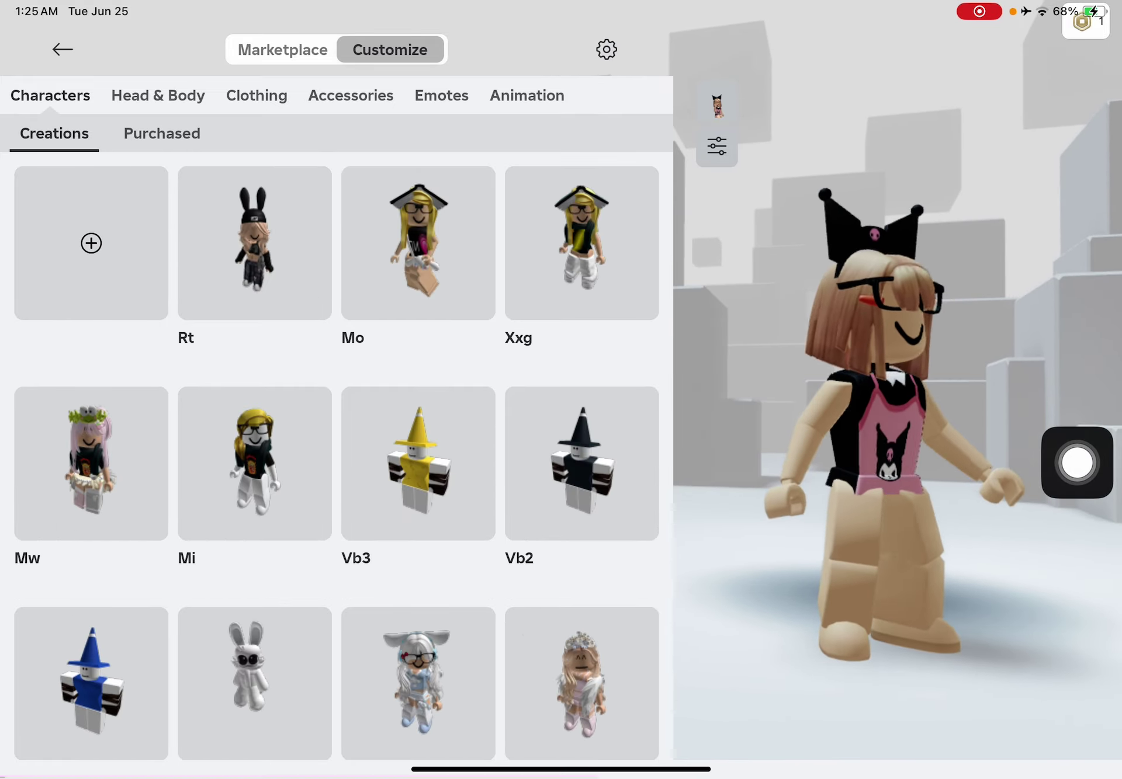
scroll(337, 455, "down", 3)
left_click(162, 133)
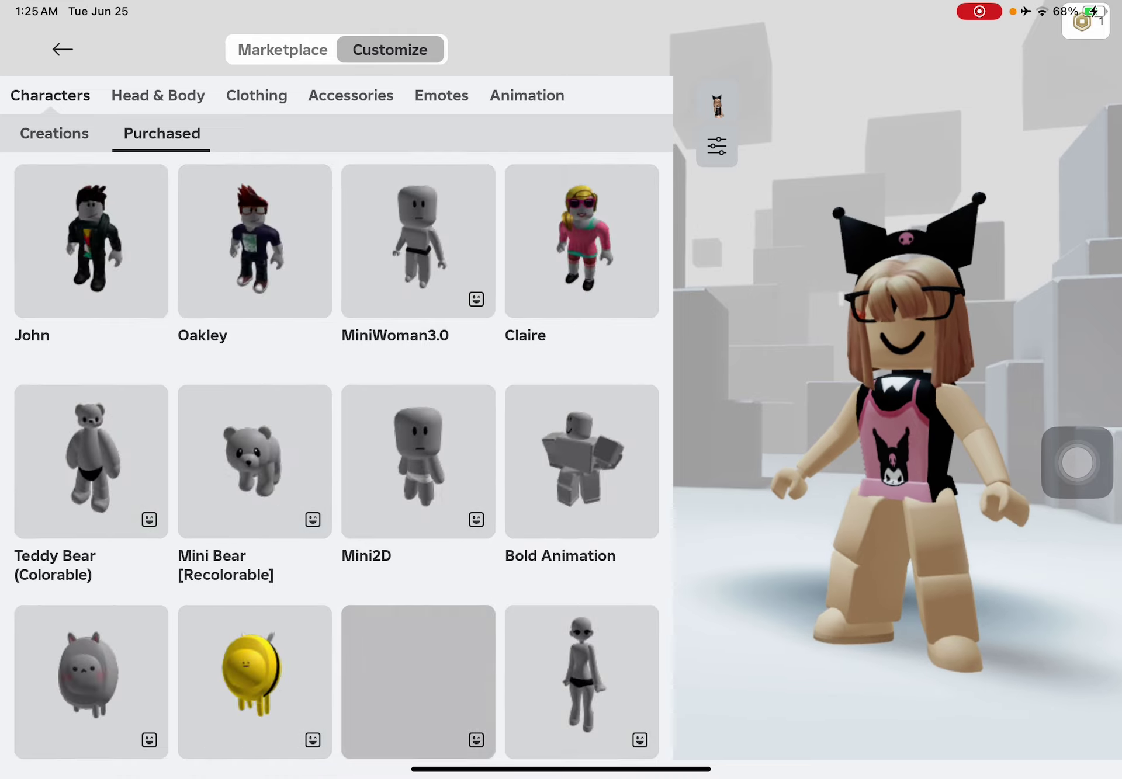
left_click(54, 134)
scroll(336, 455, "down", 1)
left_click(90, 242)
left_click(100, 290)
type("Ok")
left_click(647, 255)
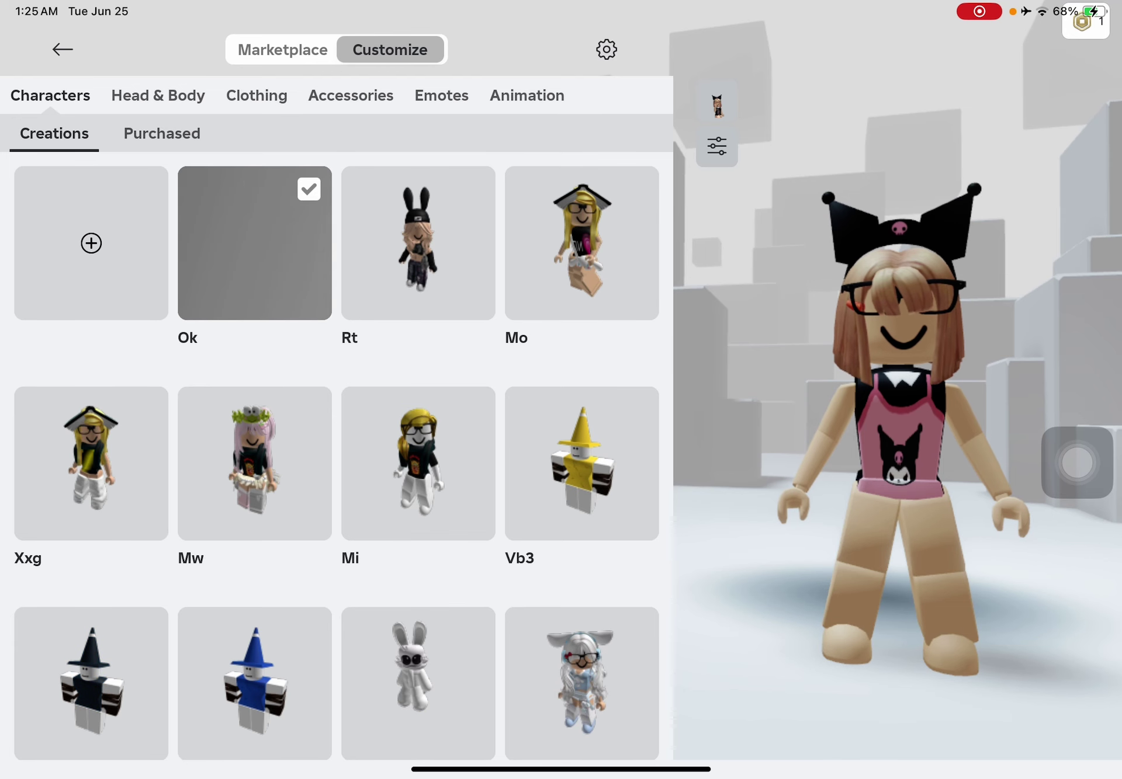
Re-equip the saved Ok outfit and remove the Kuromi headband from head accessories
scroll(337, 456, "down", 5)
left_click(581, 527)
left_click(158, 96)
left_click(50, 96)
left_click(254, 243)
left_click(351, 95)
left_click(90, 243)
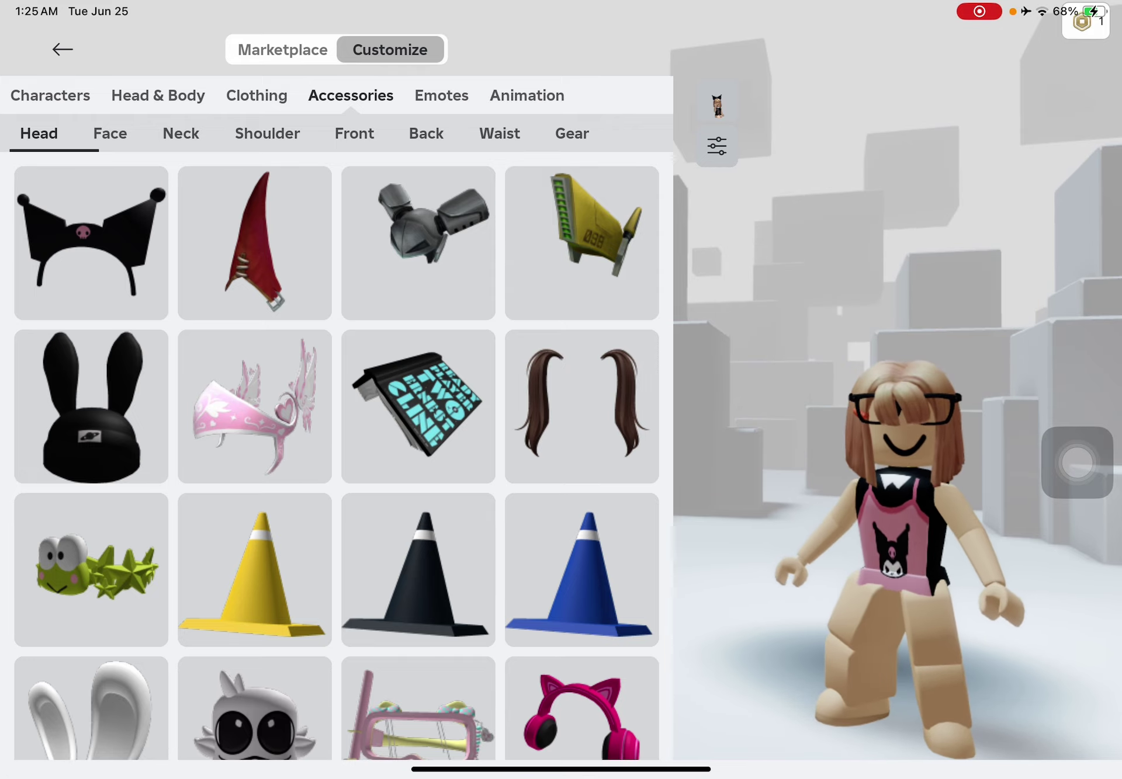
left_click(256, 95)
Wear the new pink skull T-shirt from Classic T-Shirts
scroll(337, 133, "right", 5)
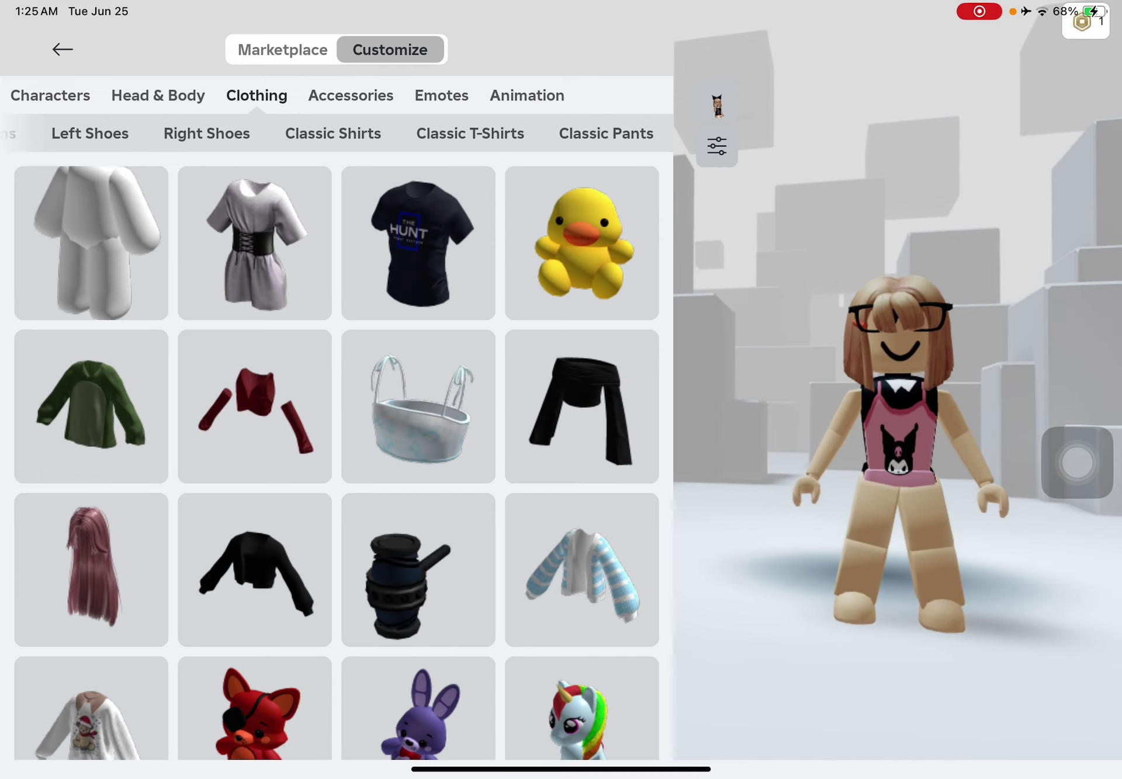
left_click(470, 133)
left_click(254, 243)
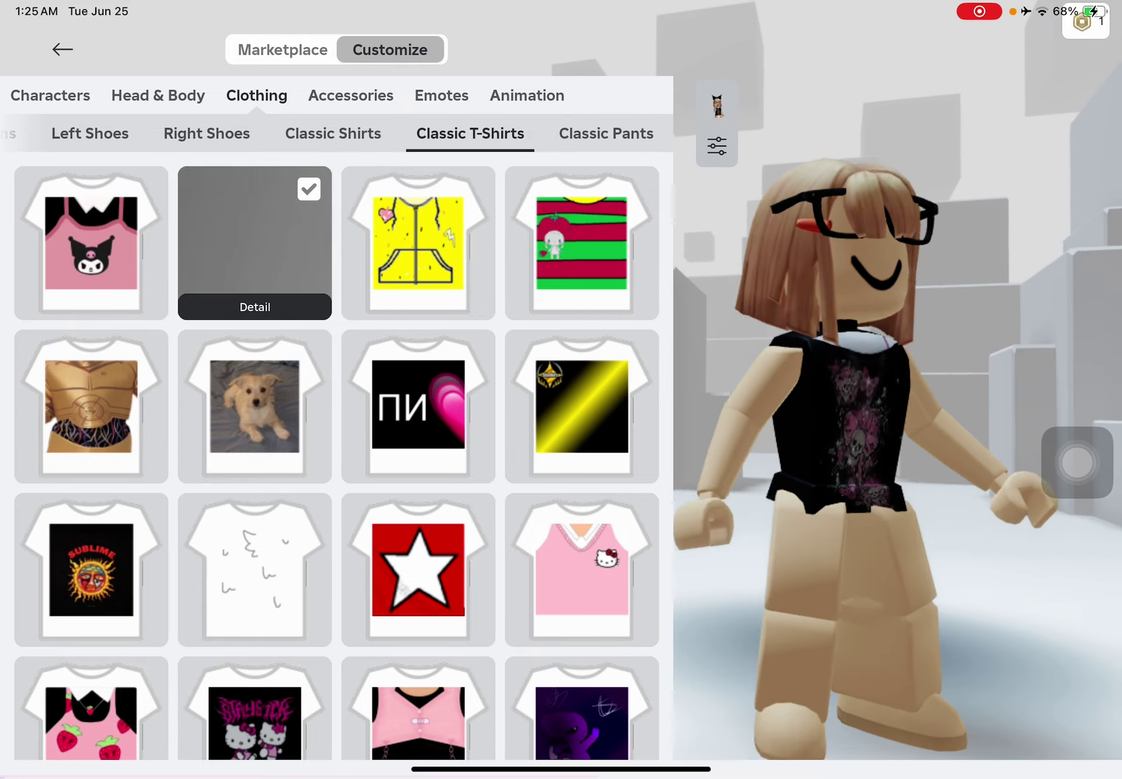
Make the avatar's skin light grey and darken the torso's grey shade
left_click(157, 95)
left_click(180, 133)
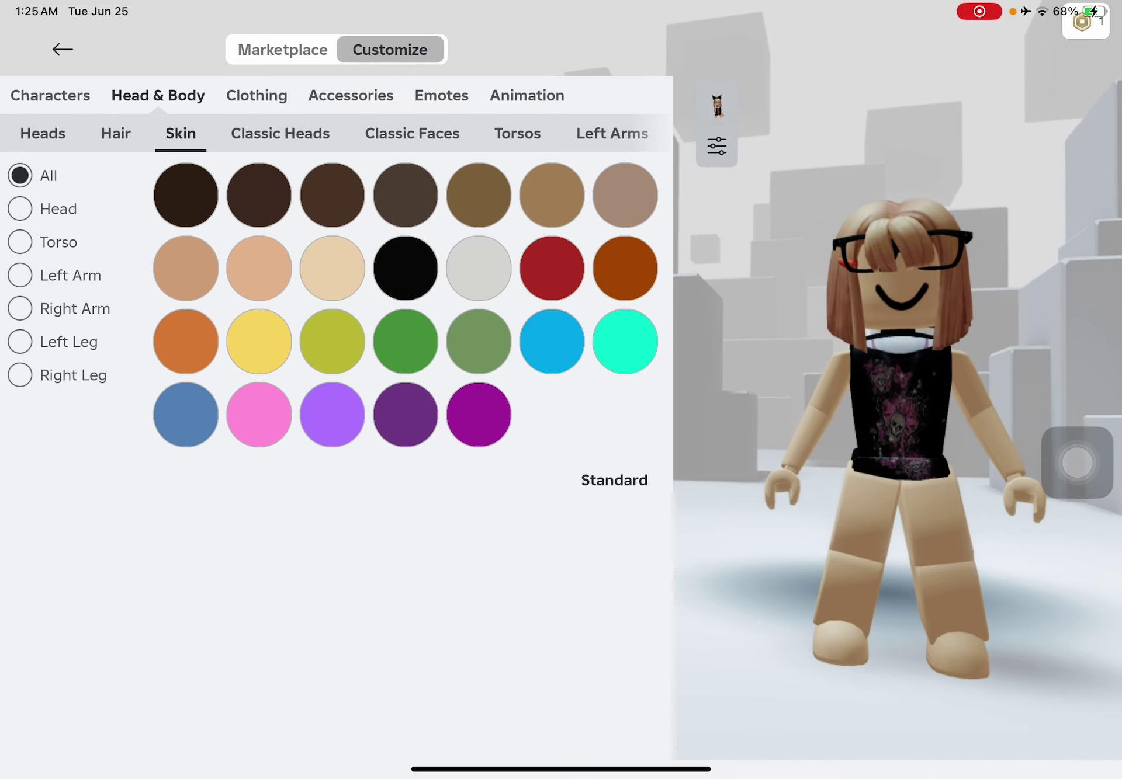
left_click(478, 269)
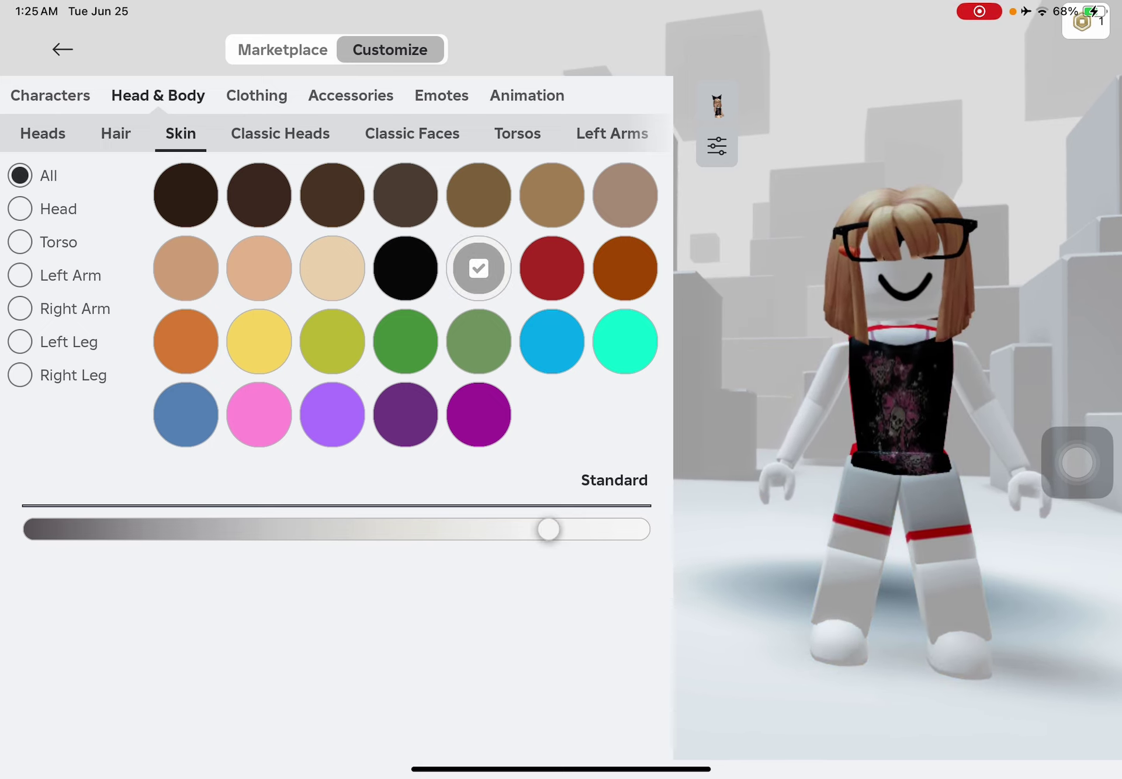
left_click_drag(628, 529, 639, 529)
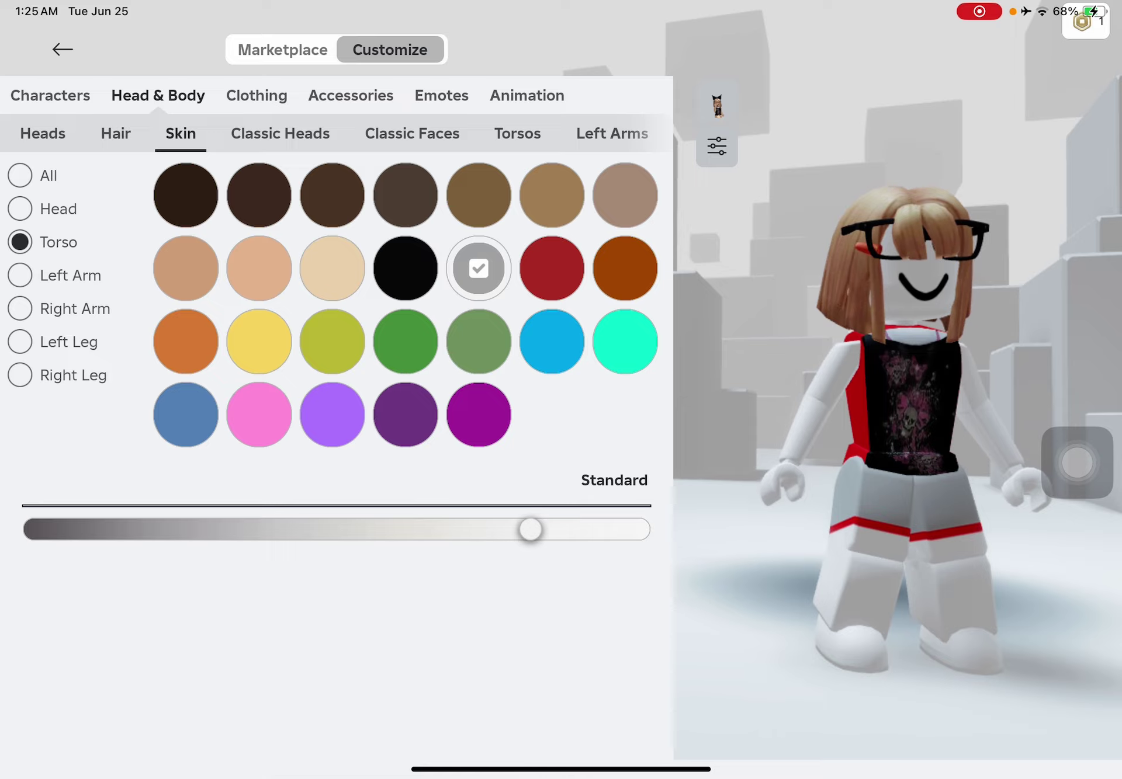
left_click(405, 268)
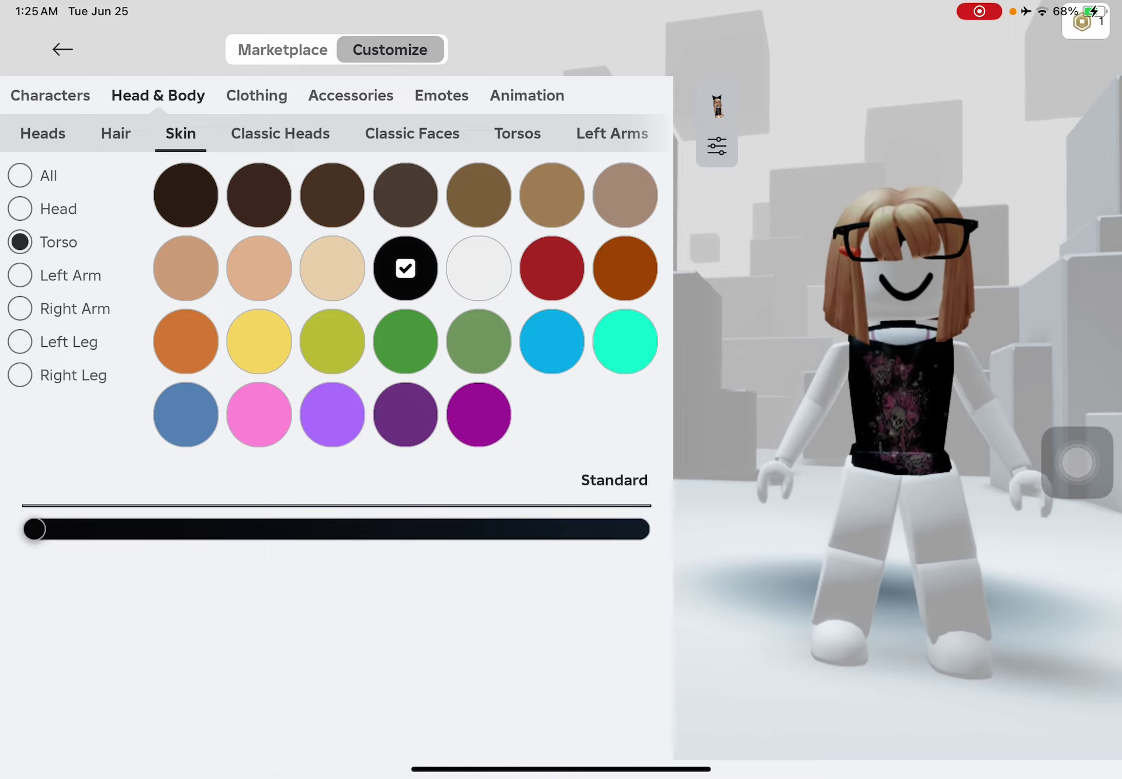
left_click(478, 269)
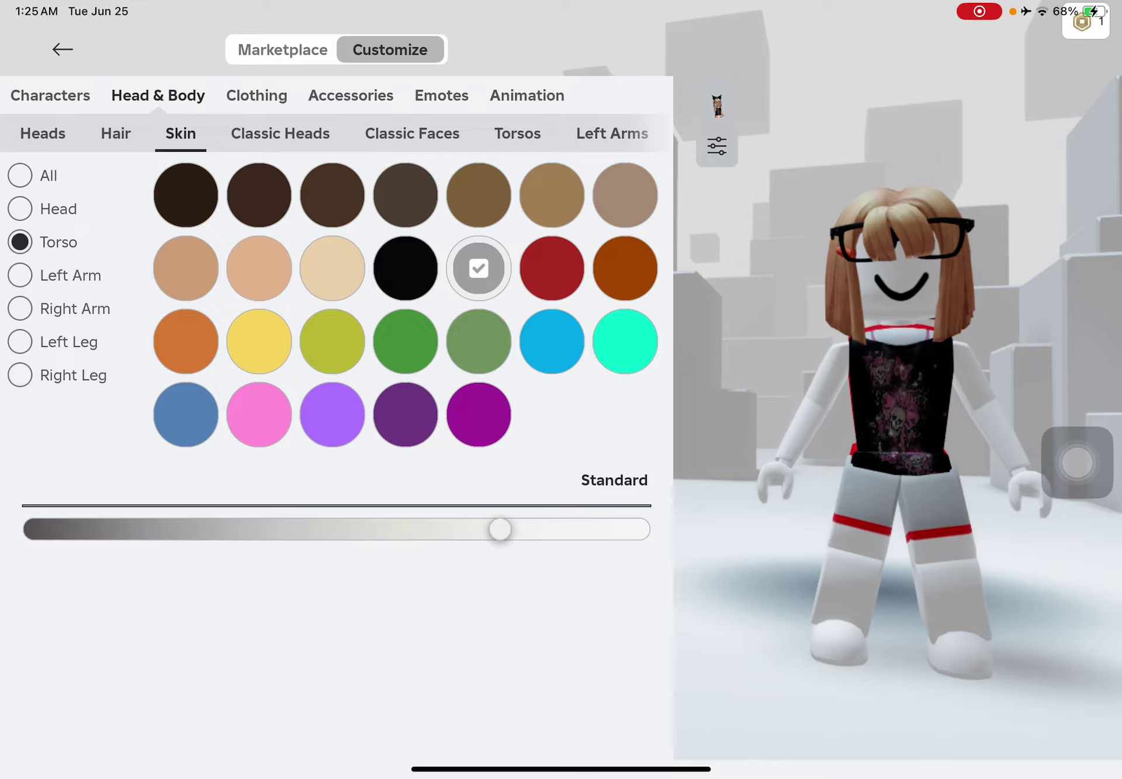
left_click_drag(269, 530, 204, 529)
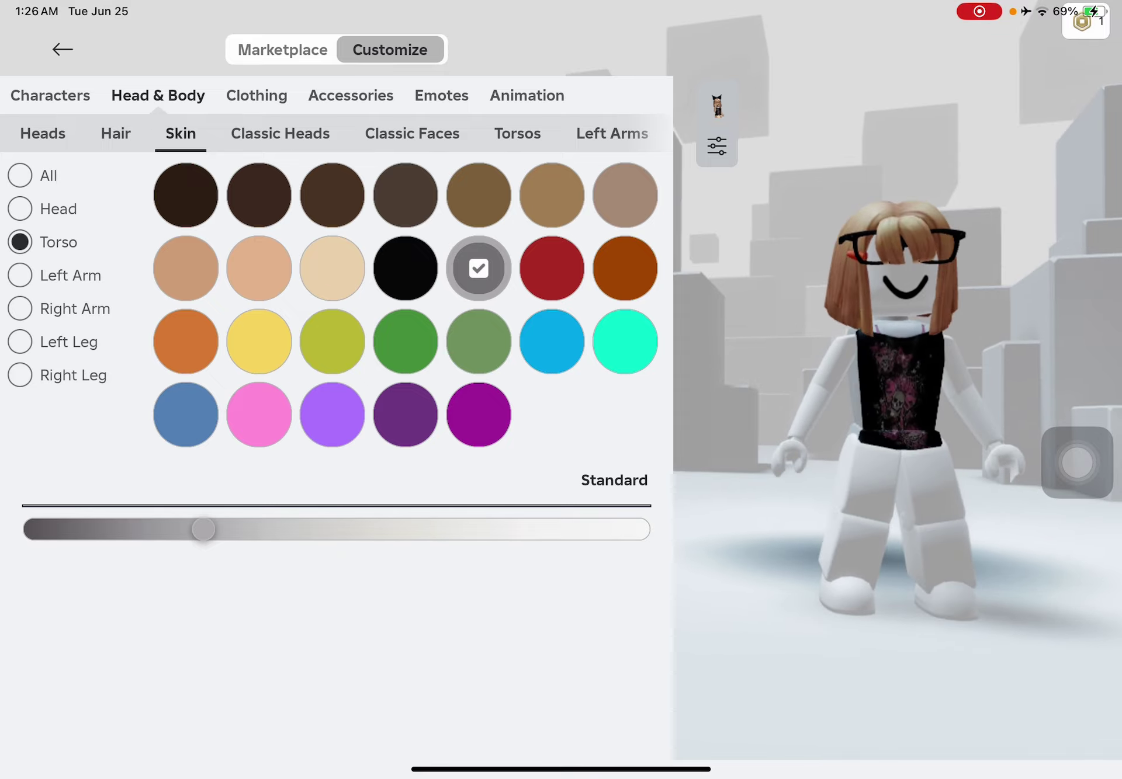
Browse to the Clothing > Classic Shirts category in the avatar editor
left_click(280, 133)
left_click_drag(409, 133, 135, 133)
left_click(256, 96)
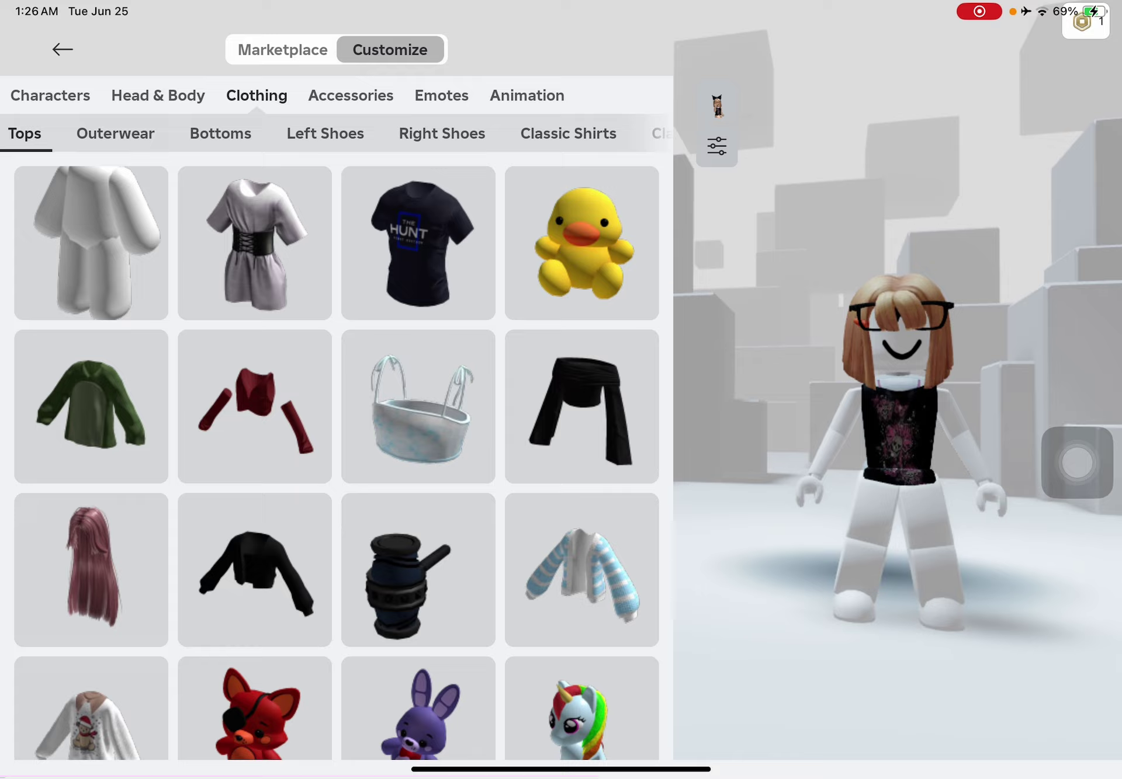
left_click_drag(526, 133, 292, 133)
left_click(333, 133)
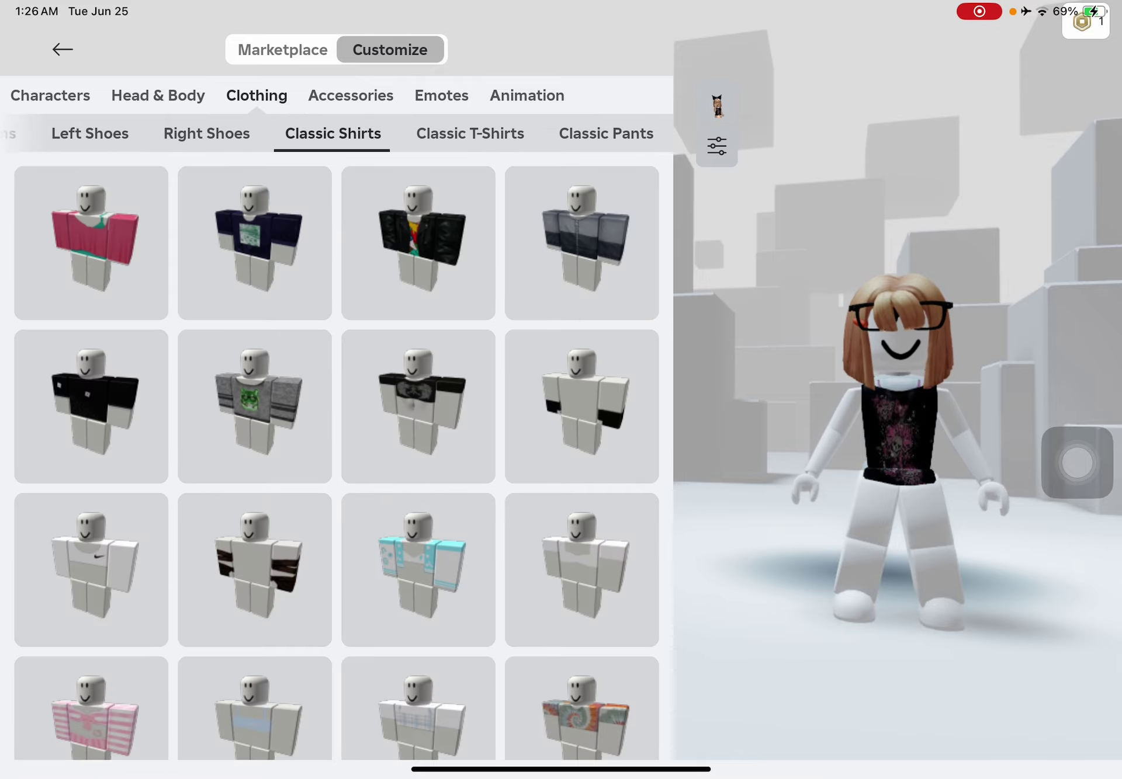
Try a few classic shirts, then wear the black long-sleeved jacket shirt
left_click(91, 397)
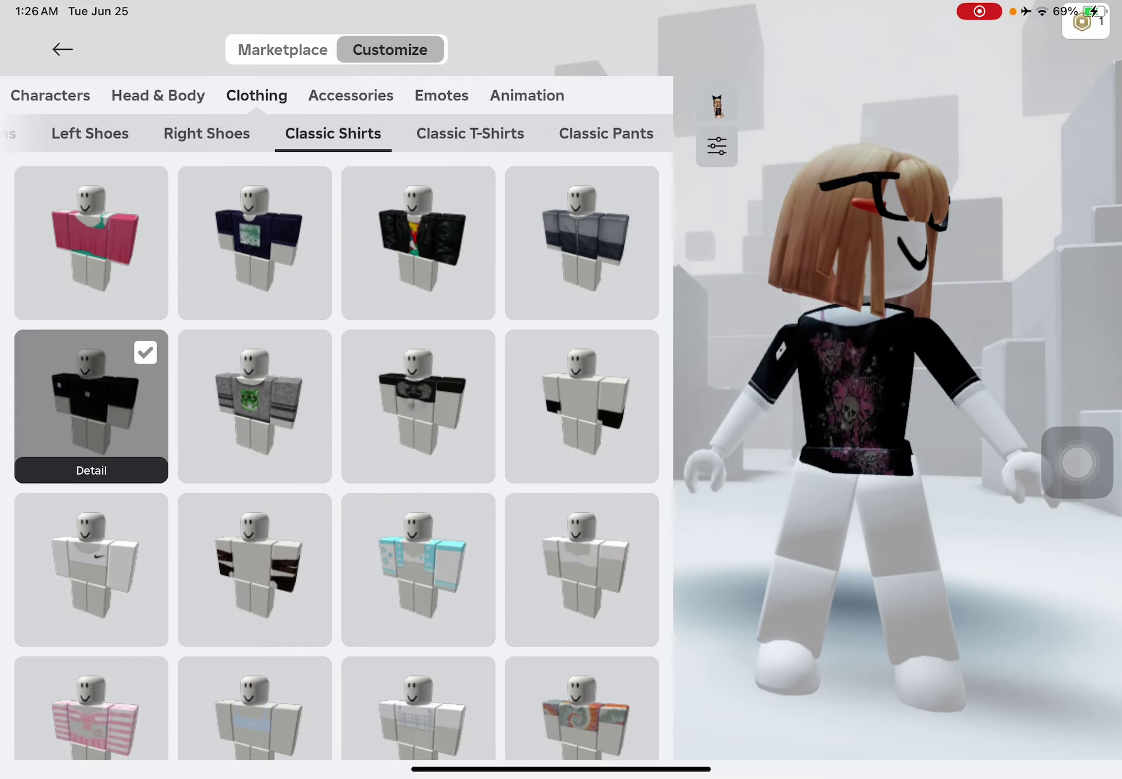
left_click(418, 397)
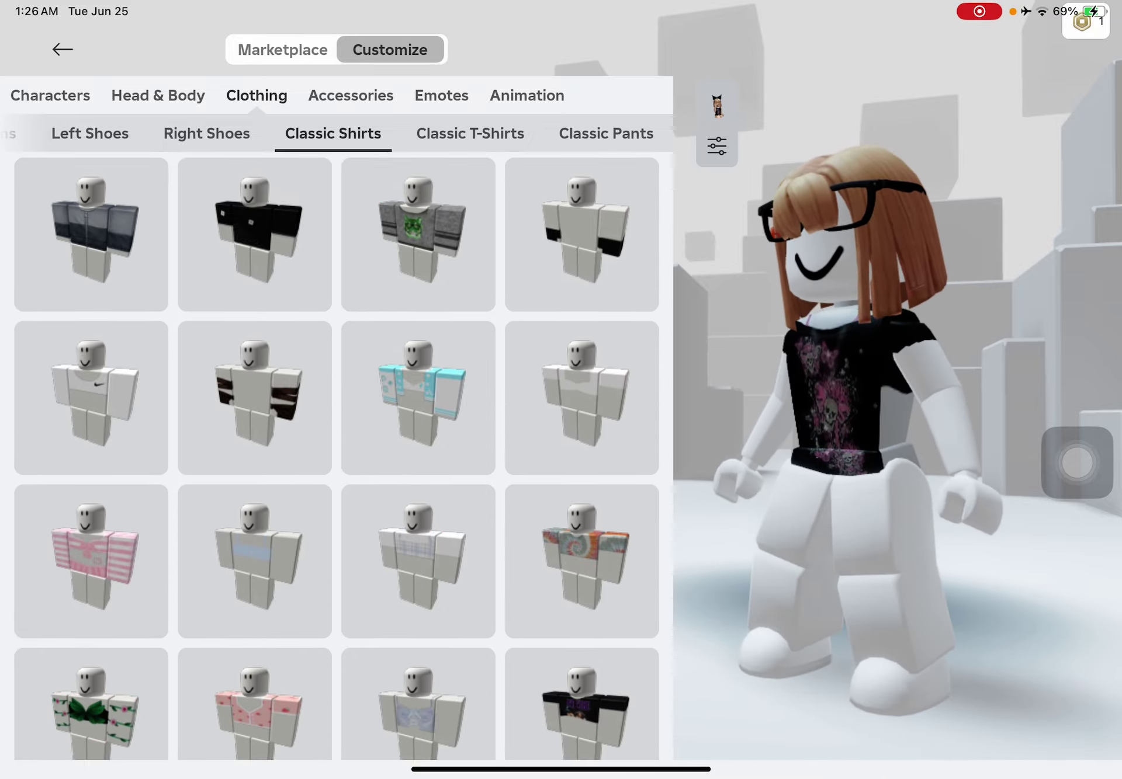
left_click(419, 243)
left_click(582, 242)
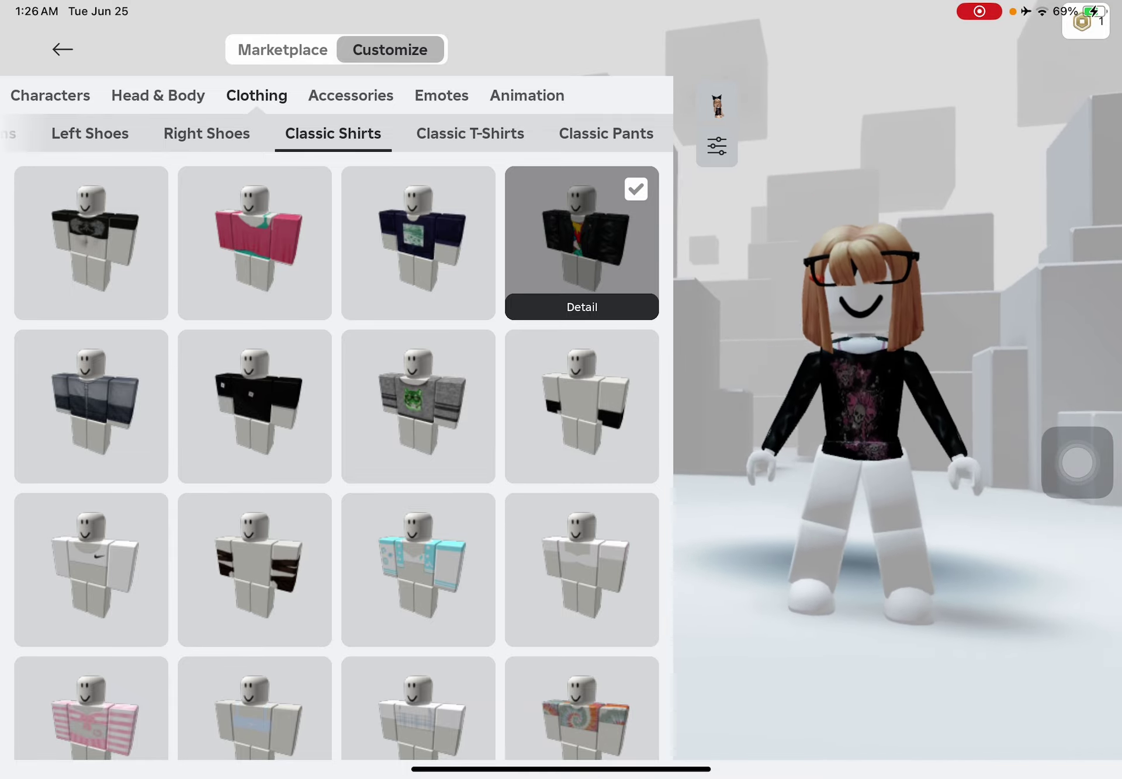
left_click(351, 95)
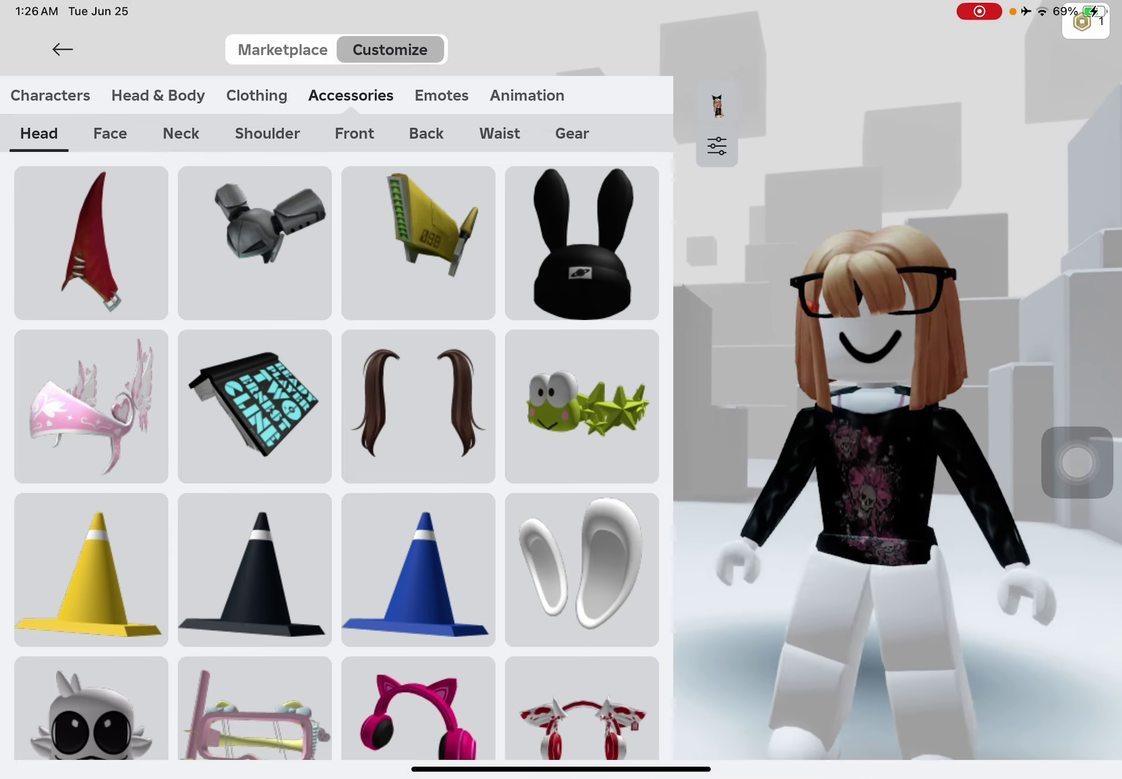
Try the black bunny beanie, remove it, and equip the book hat
left_click(582, 242)
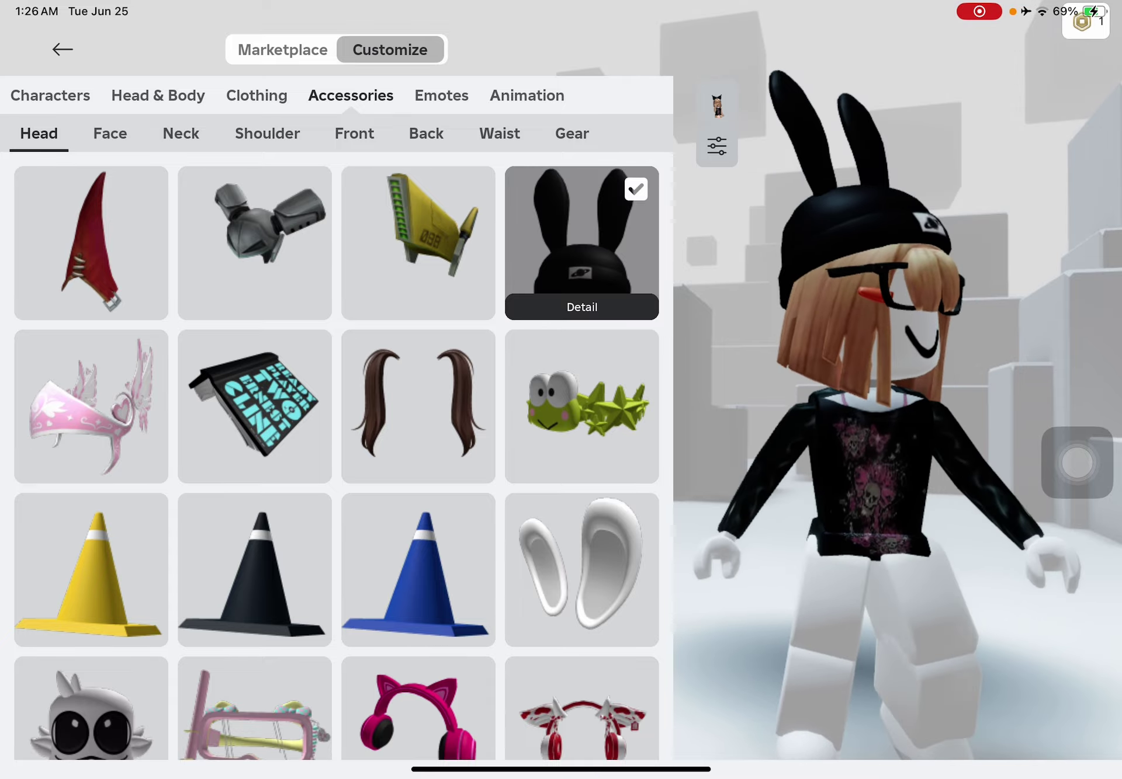
left_click(582, 243)
left_click(255, 406)
Save the current look as a new character named 'Ok'
left_click(51, 96)
left_click(91, 242)
left_click(141, 294)
type("Ok")
left_click(646, 255)
left_click(647, 437)
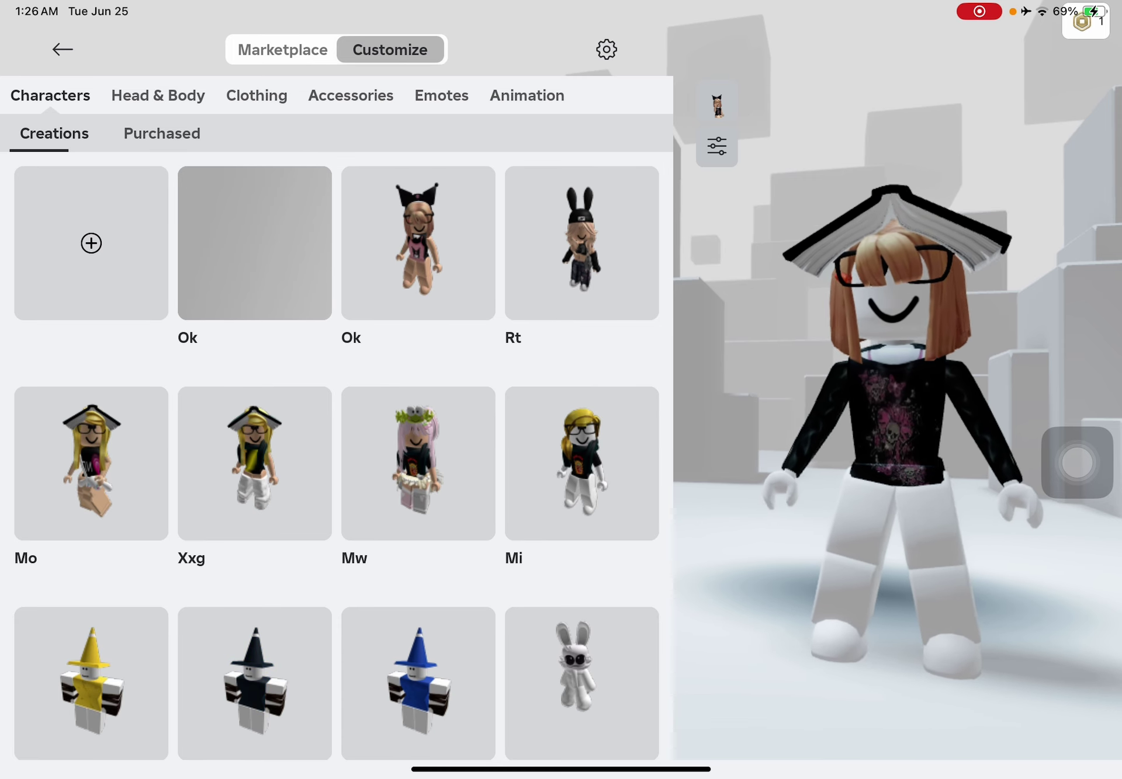